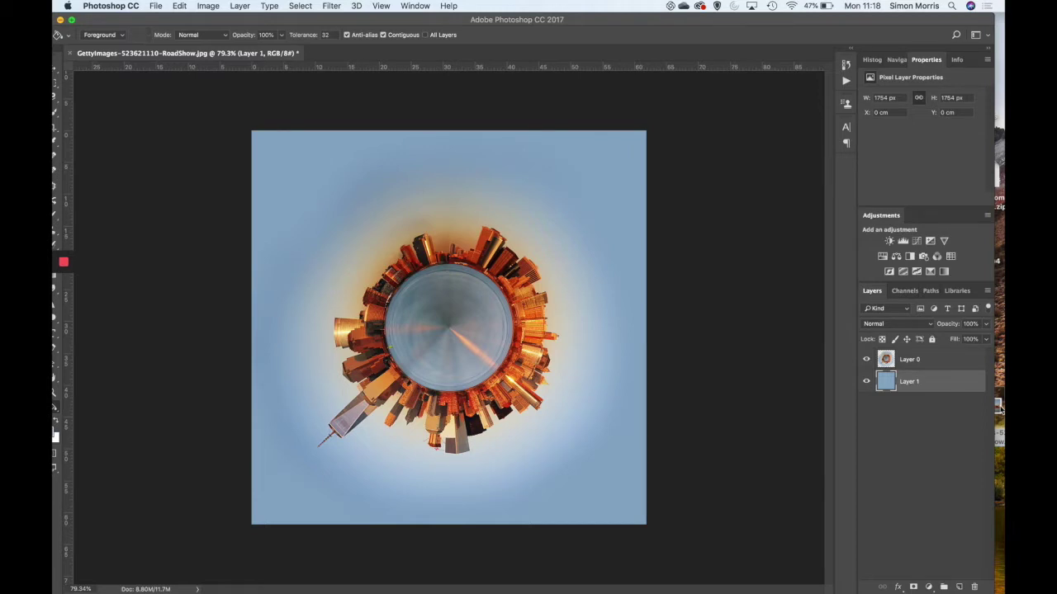
Step: Preview the original skyline photo GettyImages-523621110-RoadShow.jpg from the desktop and open it in Photoshop as a separate document
click(998, 408)
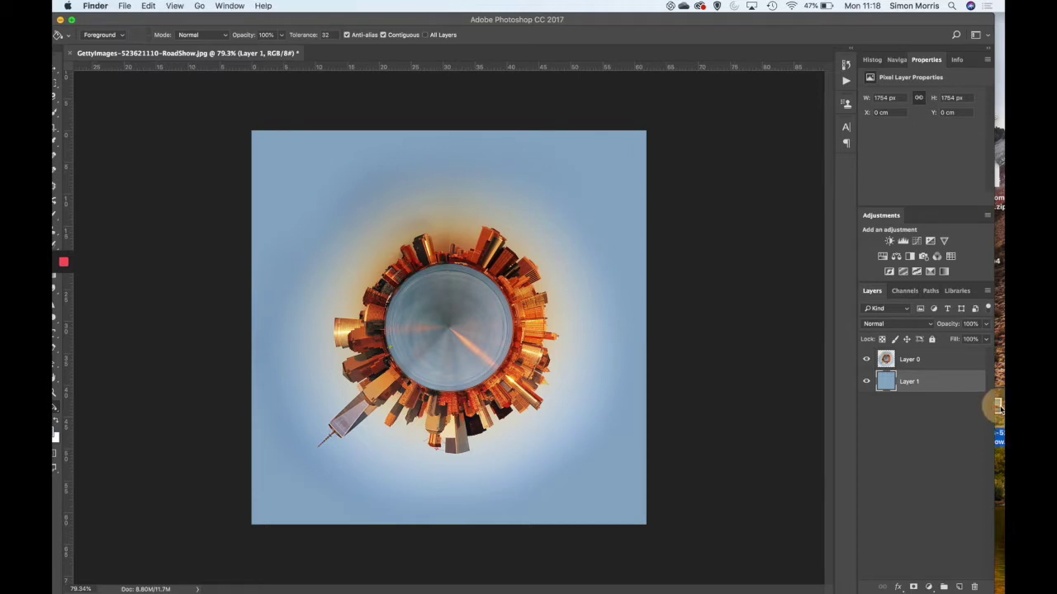
key(space)
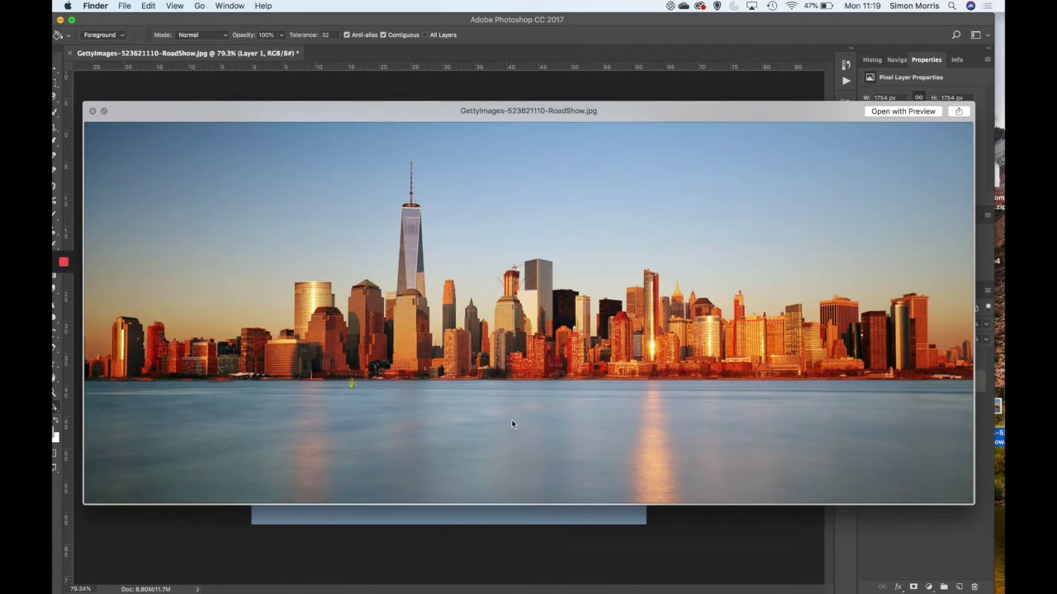
click(531, 20)
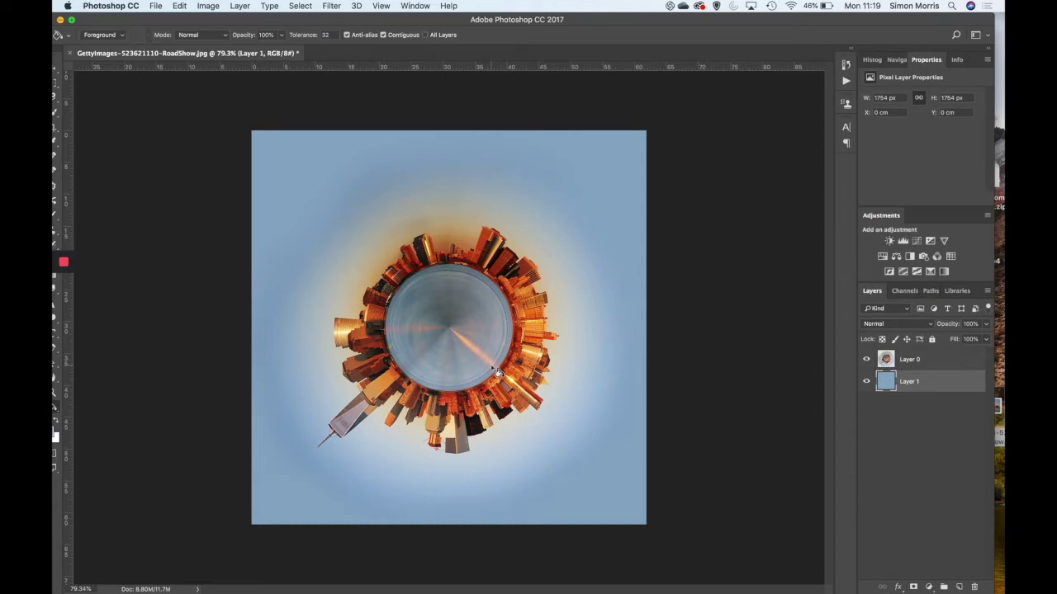
drag(997, 408, 523, 587)
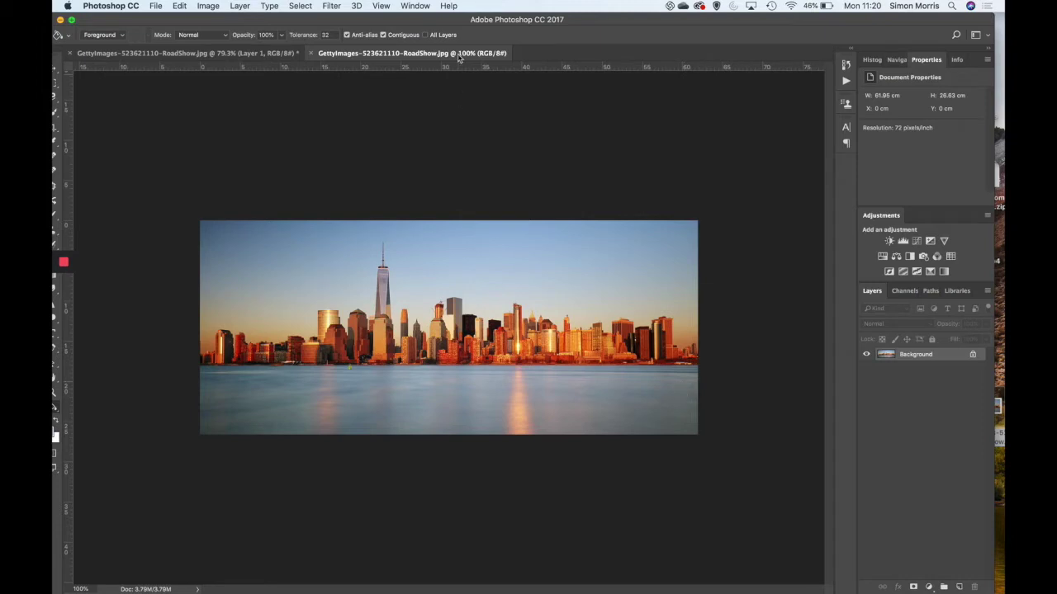
drag(395, 20, 408, 19)
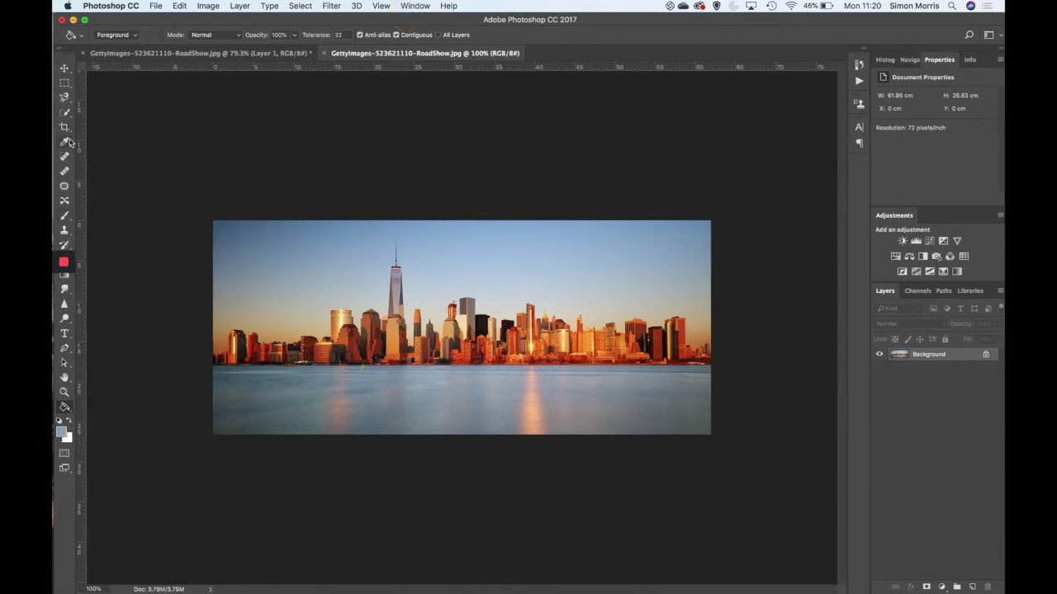
Step: Straighten the skyline photo along the waterline from one edge of the image to the other and apply the crop
click(64, 128)
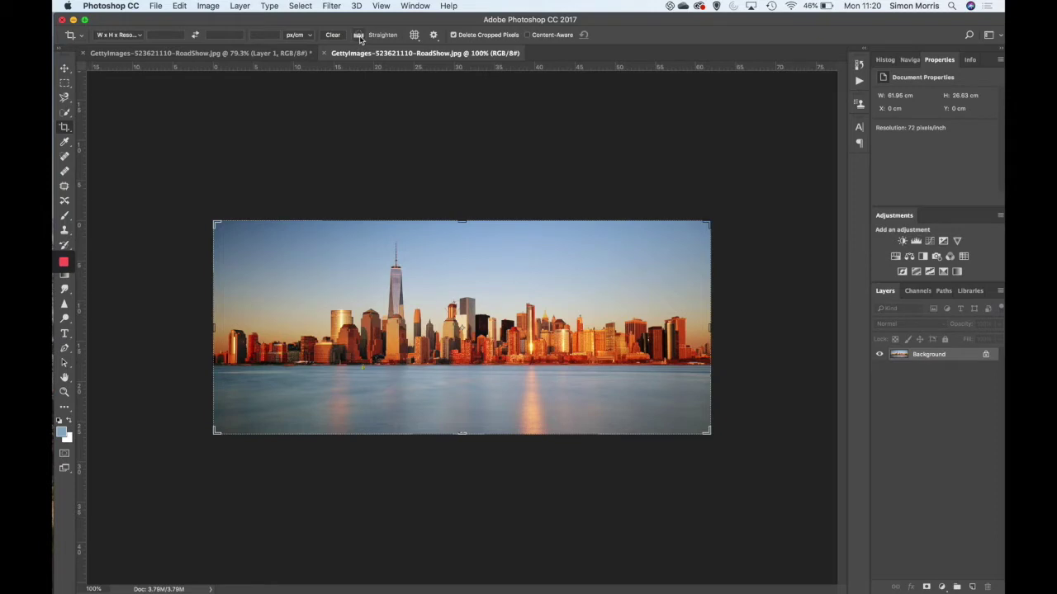
click(360, 37)
drag(214, 364, 714, 370)
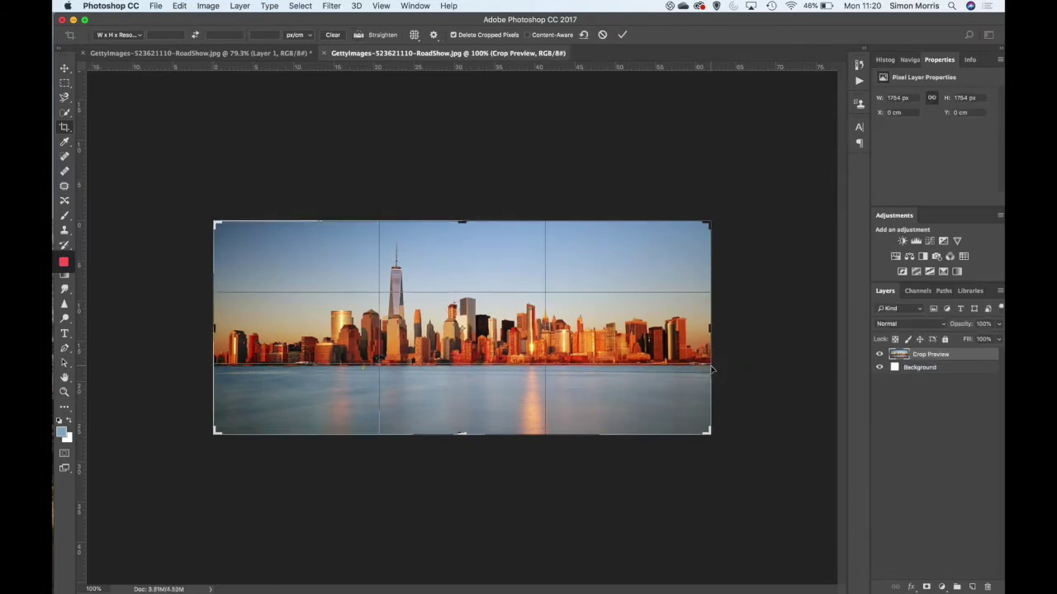
click(620, 37)
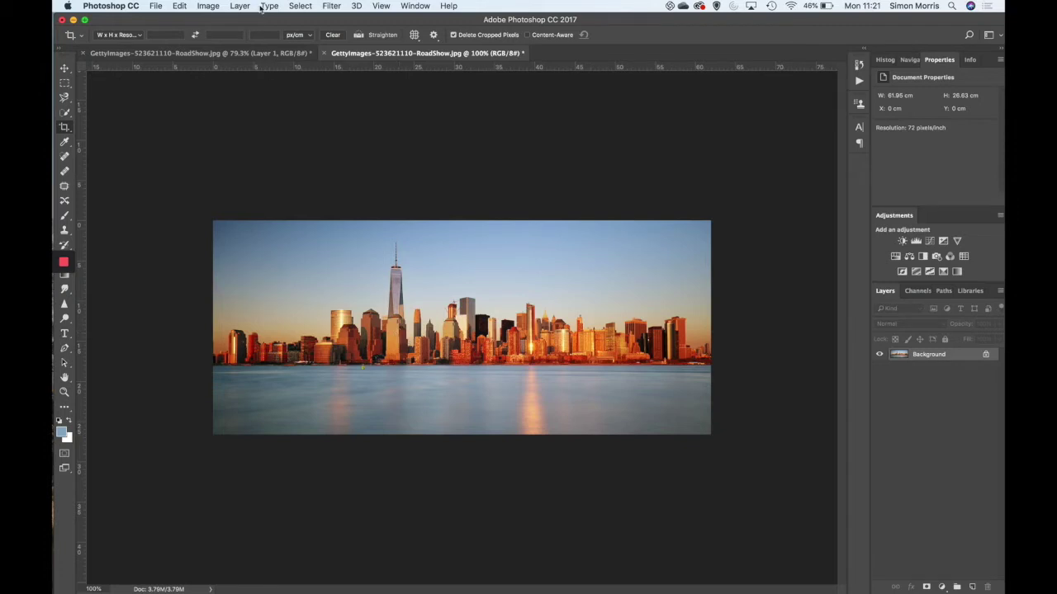
Step: Resize the skyline image to a square by setting its height to 61.95 cm with the width and height unlinked
click(208, 6)
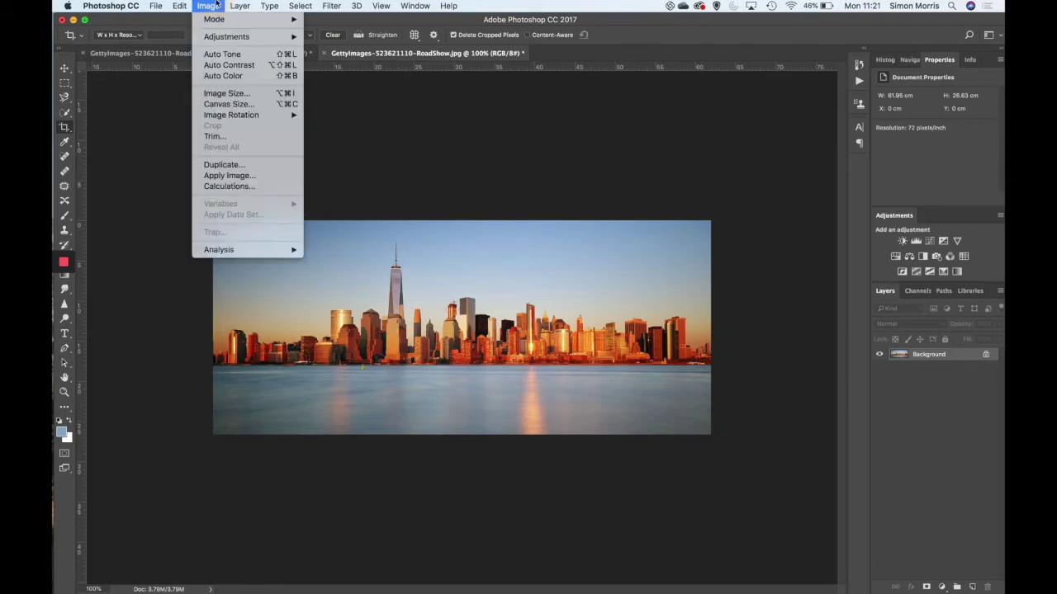
click(229, 93)
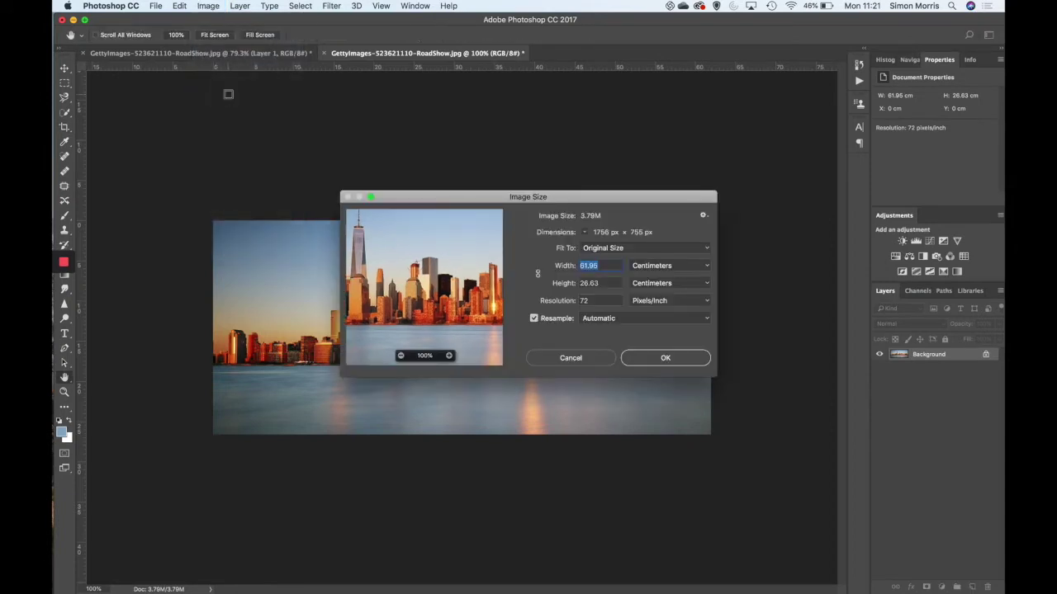
click(538, 274)
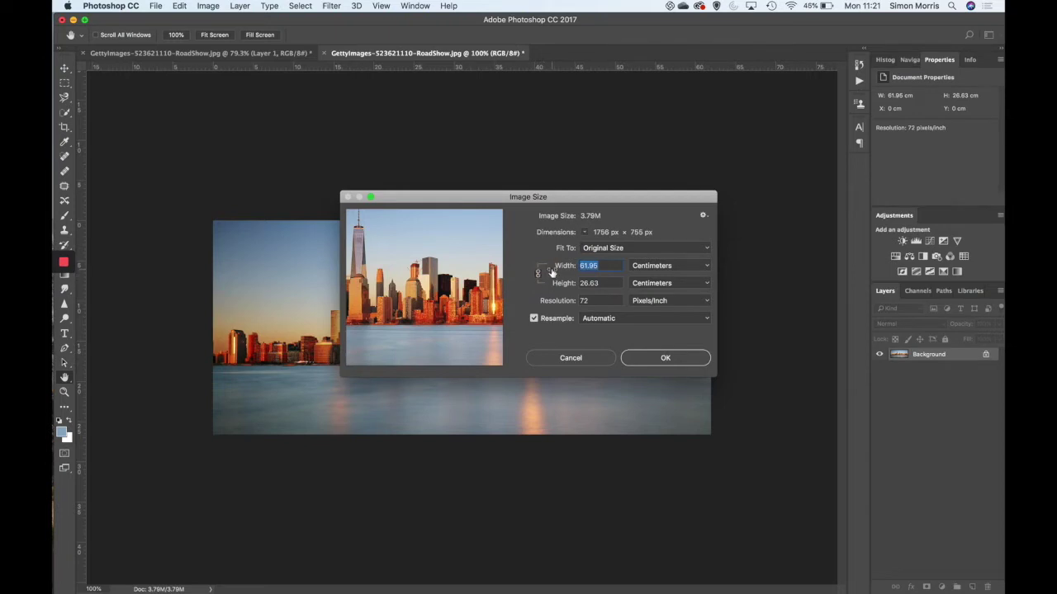
click(539, 278)
click(589, 283)
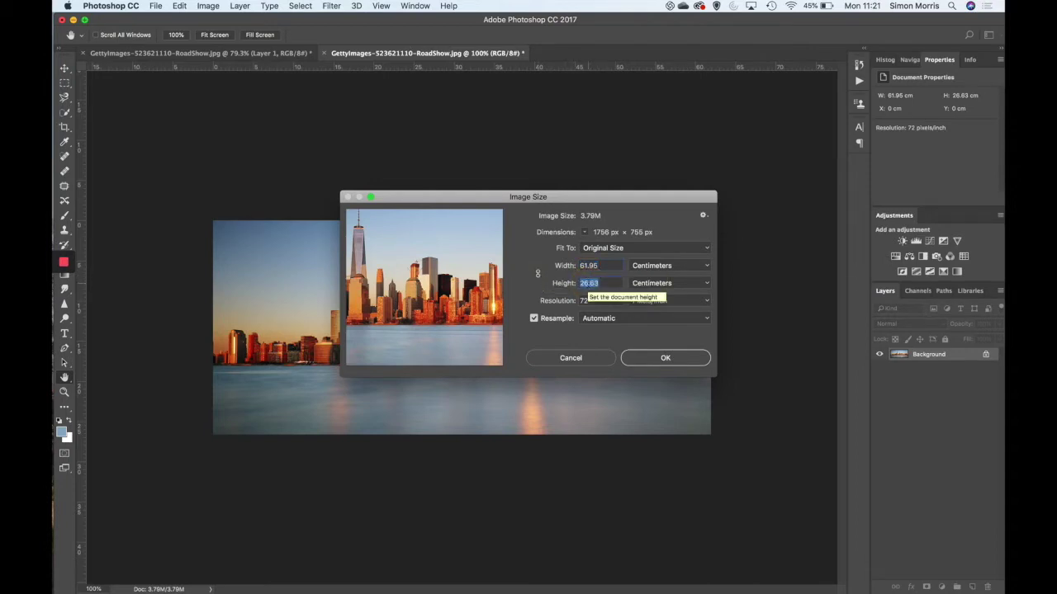
text(6)
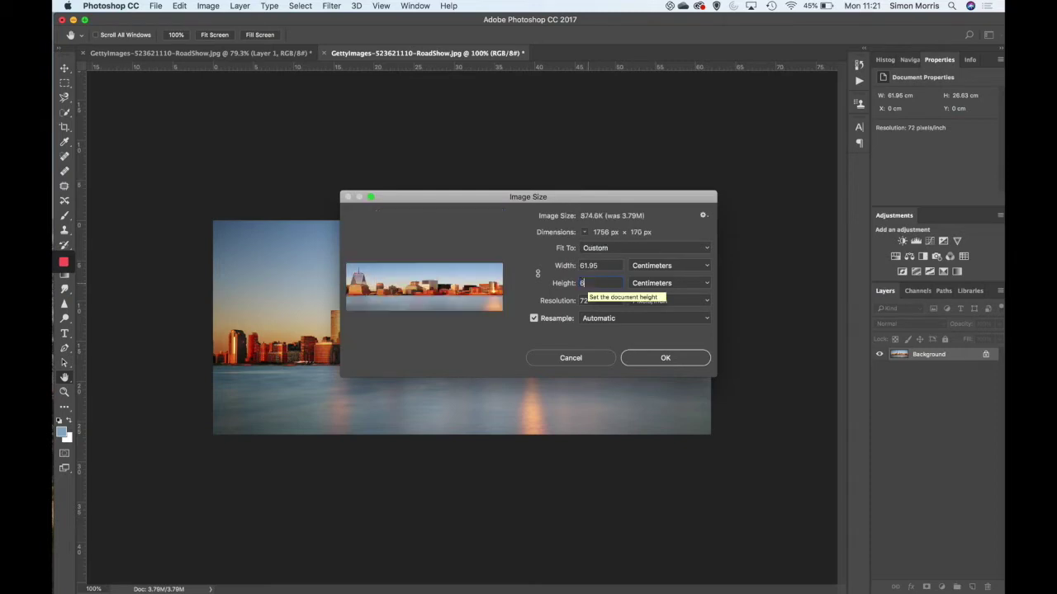
text(1.95)
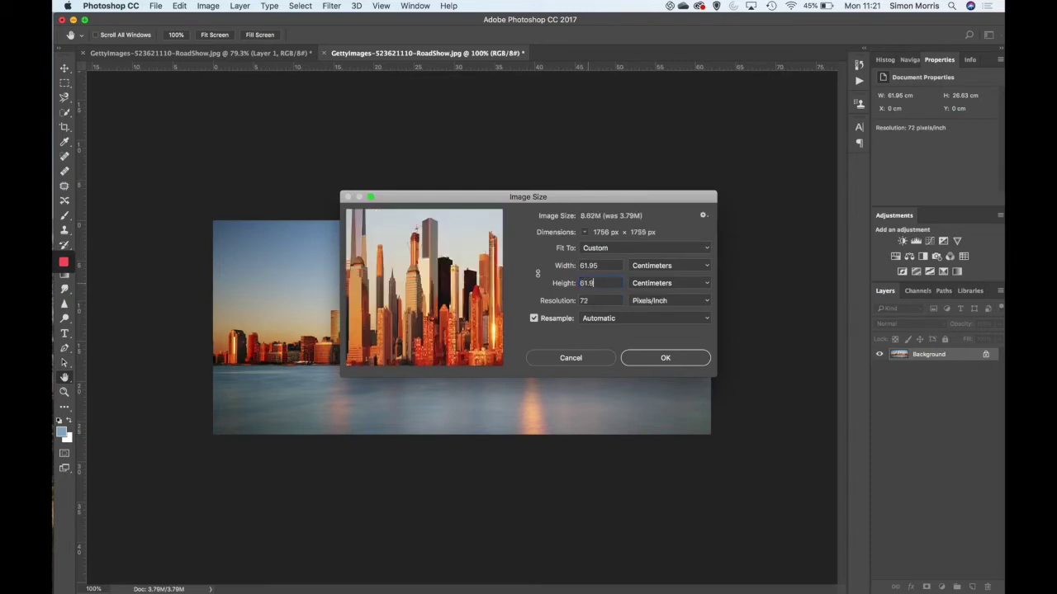
mouse_move(464, 312)
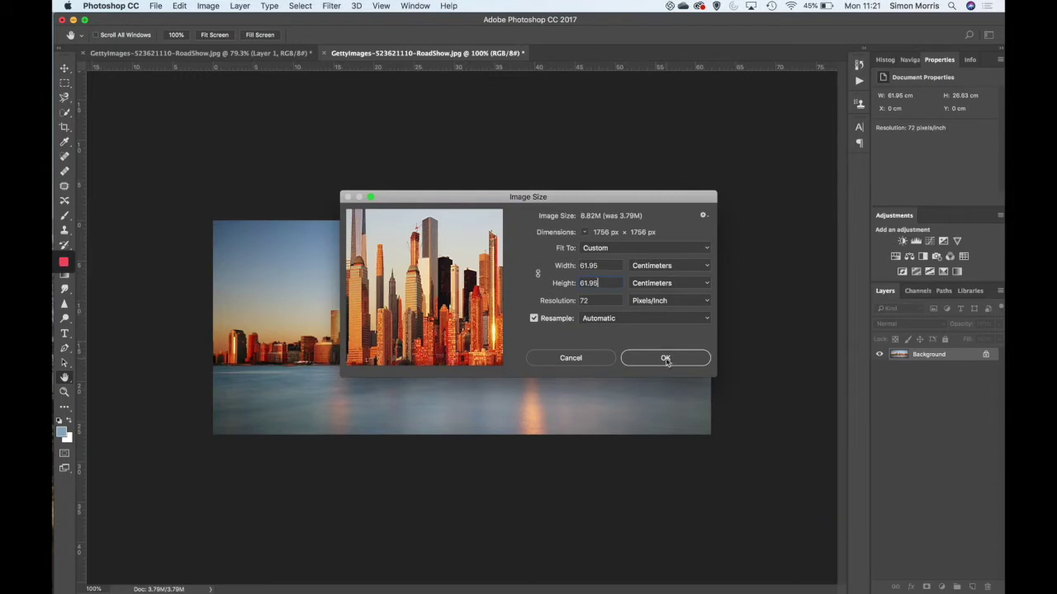
click(666, 359)
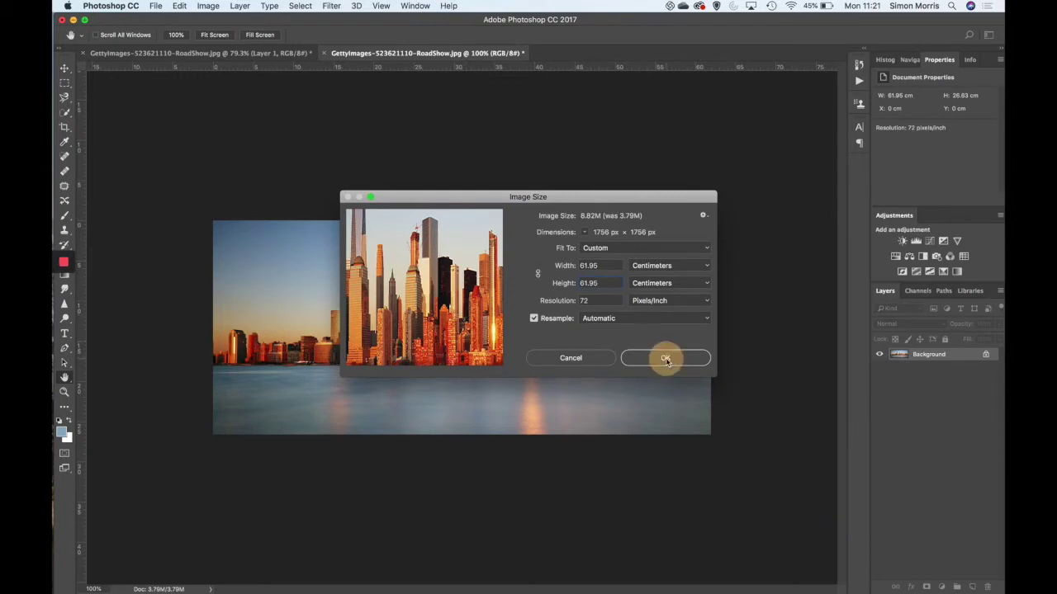
key(c)
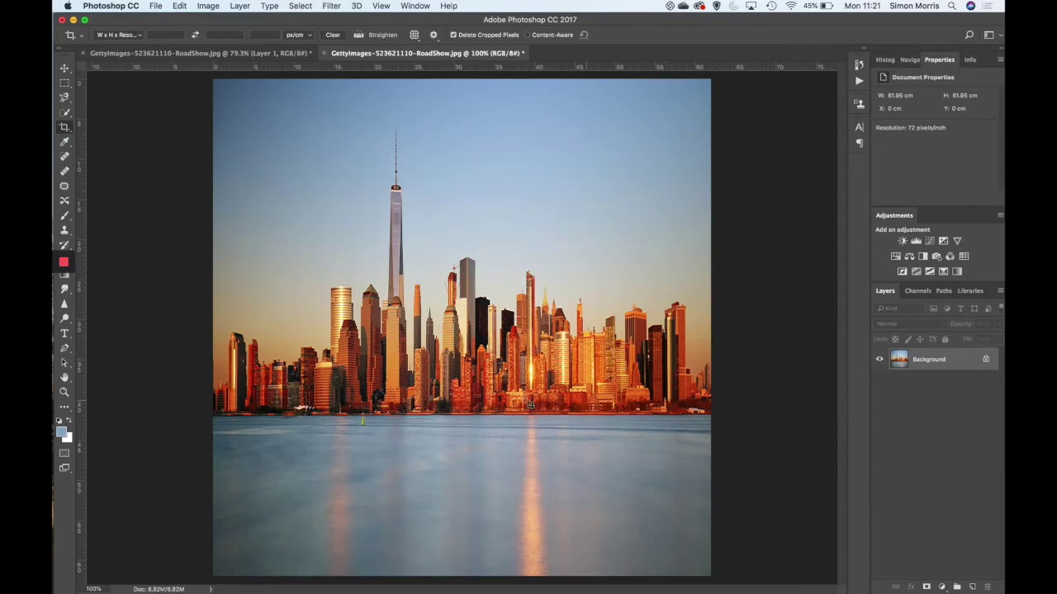
Step: Rotate the whole square skyline image by 180°
click(209, 6)
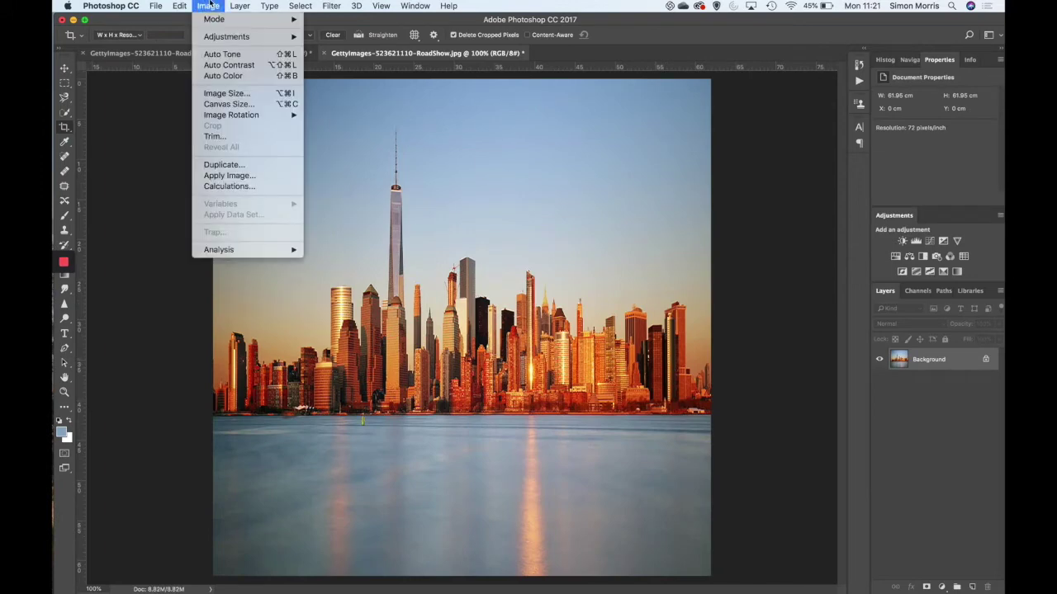
mouse_move(230, 116)
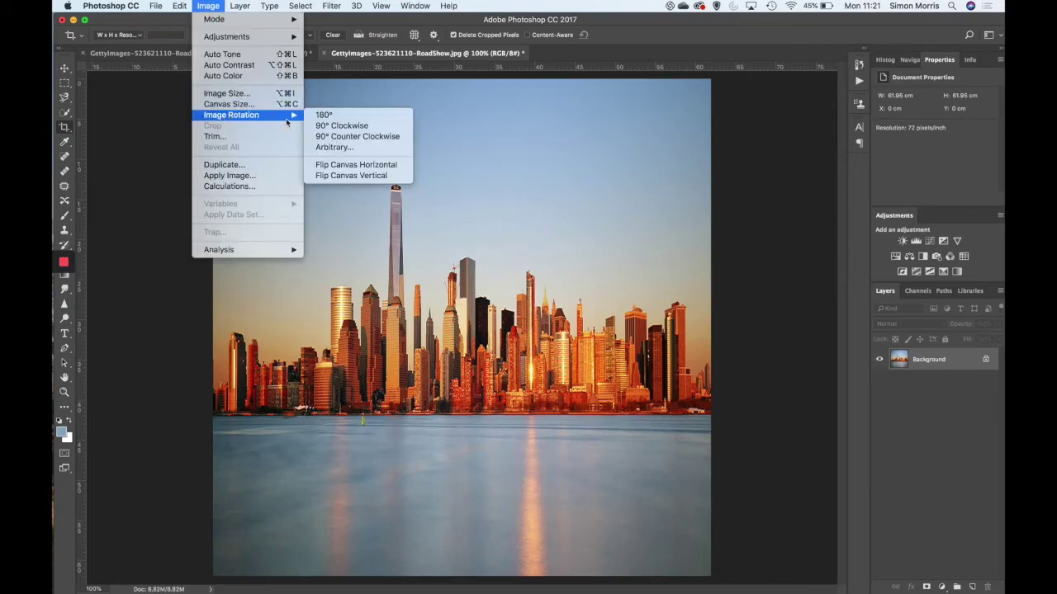
click(347, 122)
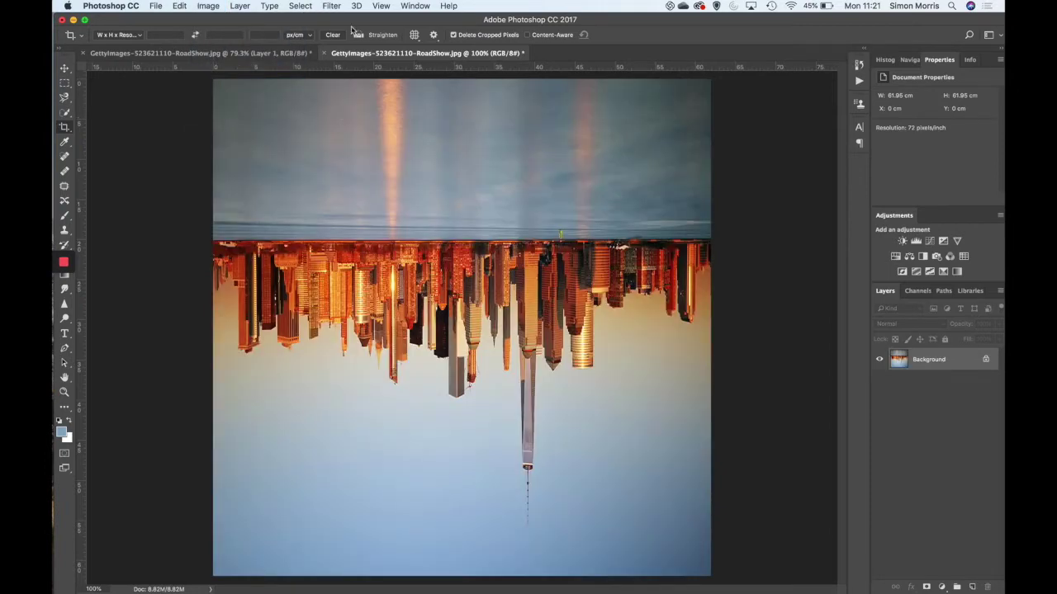
Step: Apply the Polar Coordinates distortion to the upside-down skyline with the Rectangular to Polar option
click(333, 6)
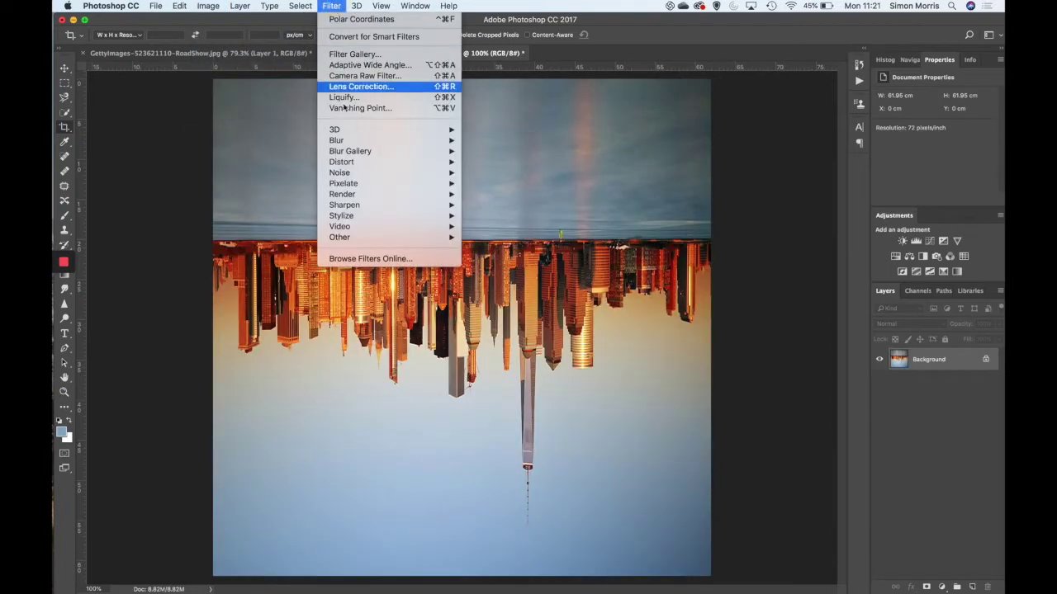
mouse_move(351, 165)
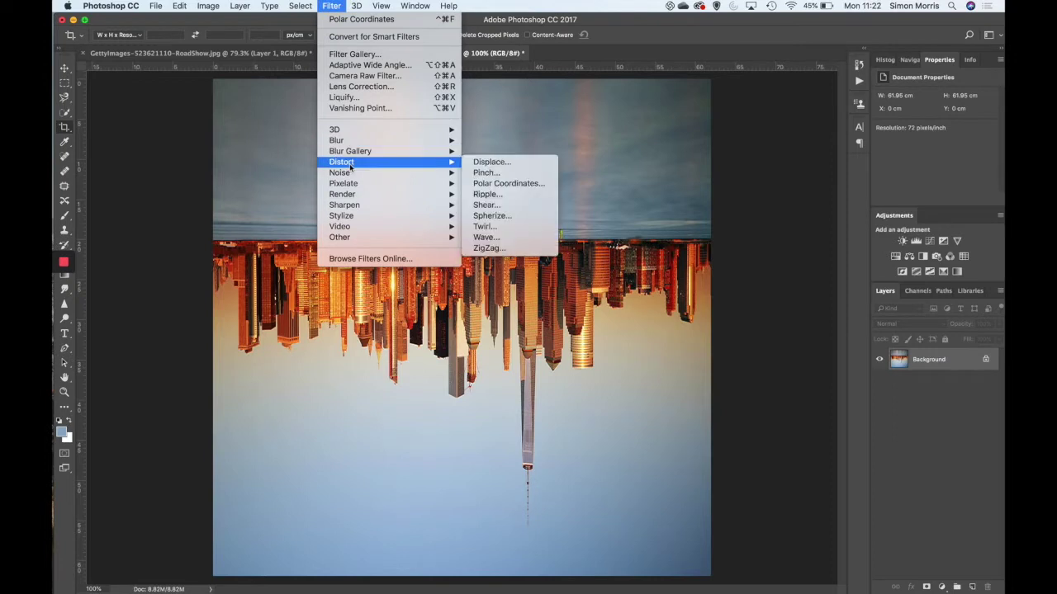
click(518, 185)
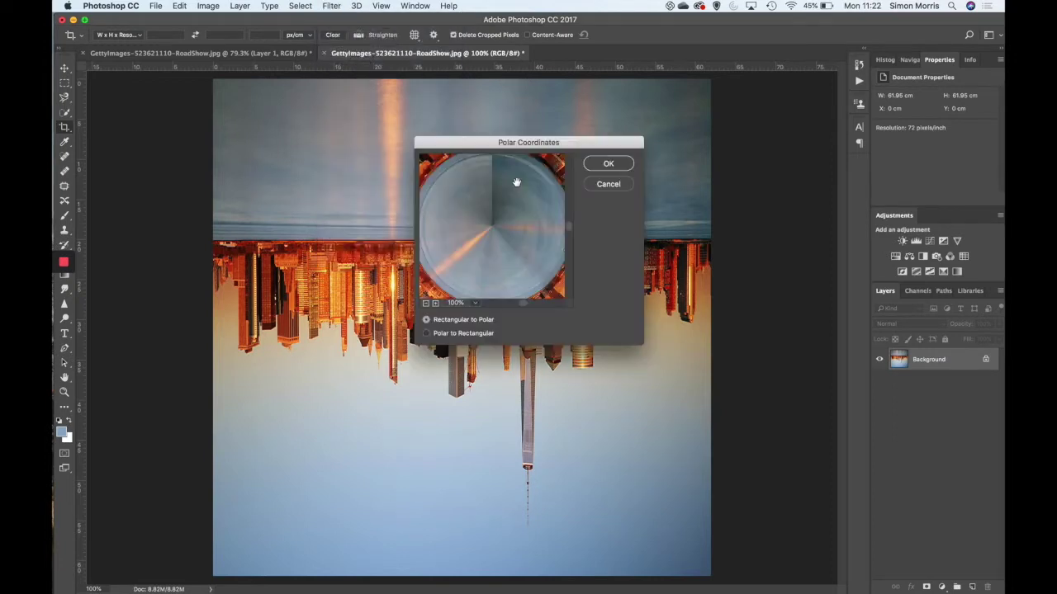
click(426, 303)
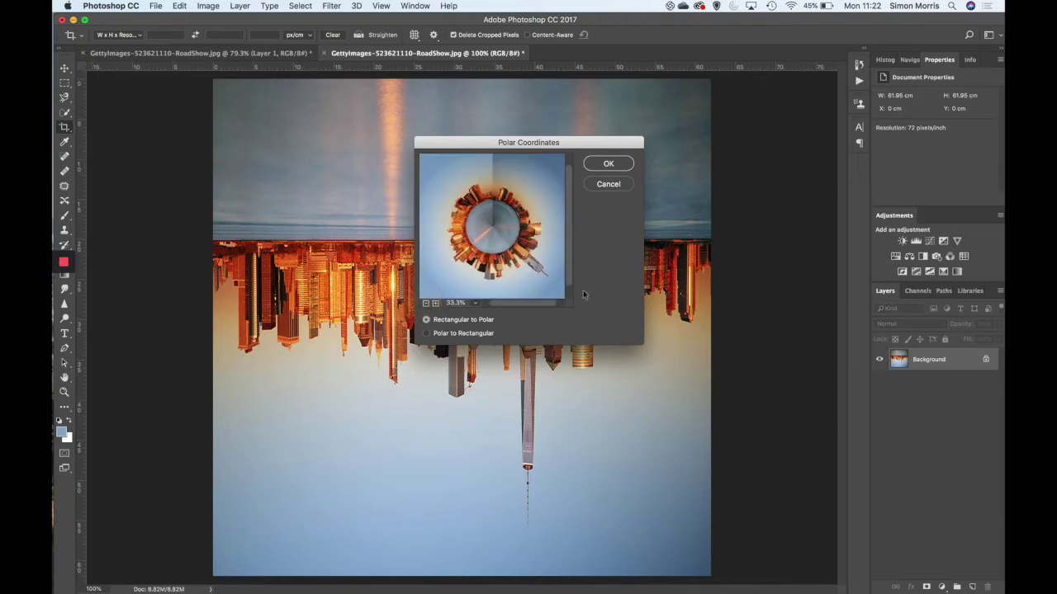
click(455, 334)
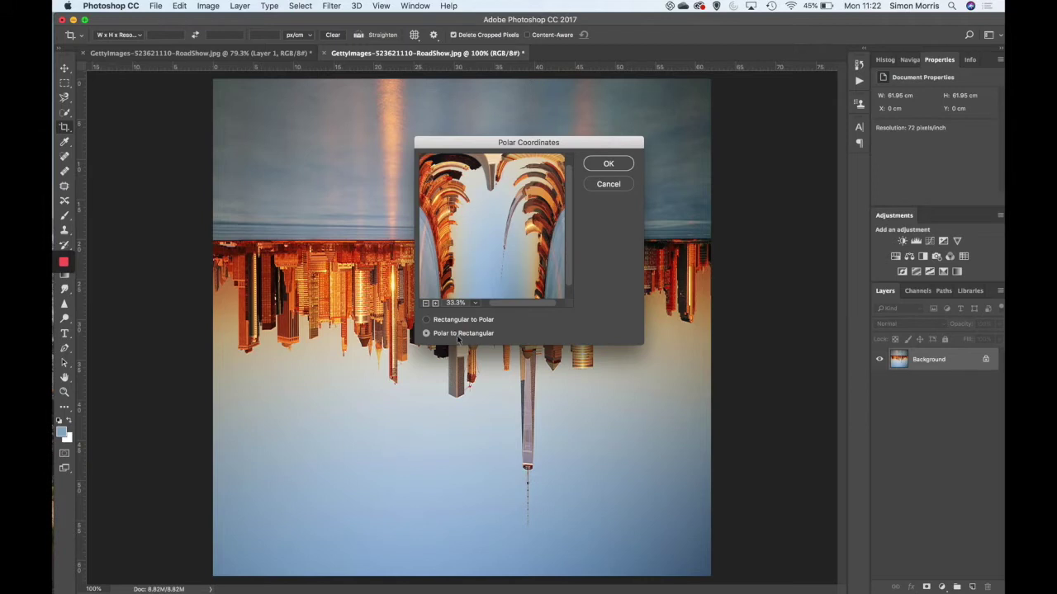
click(448, 321)
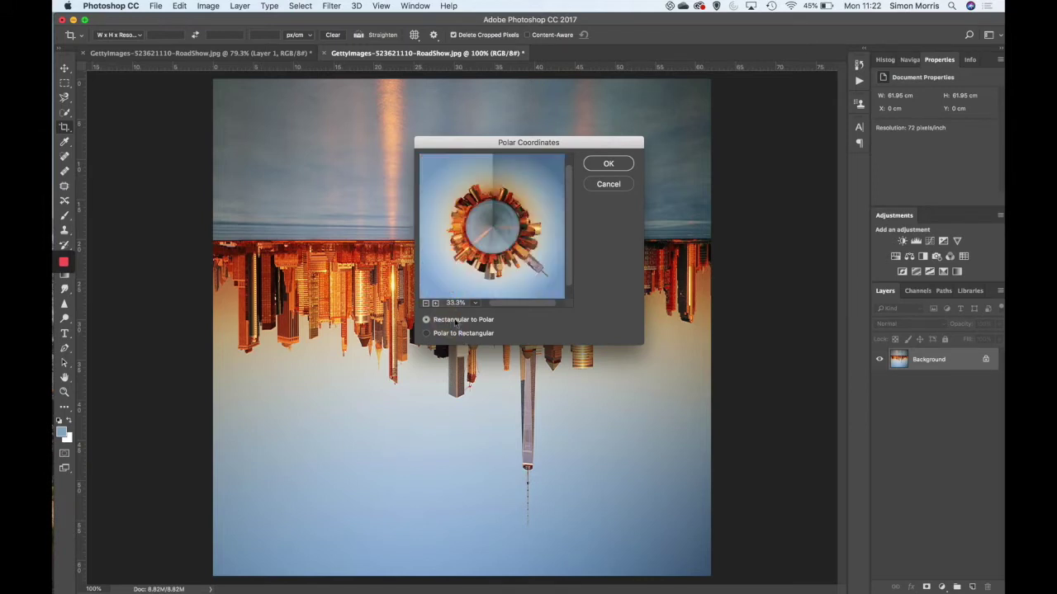
click(608, 164)
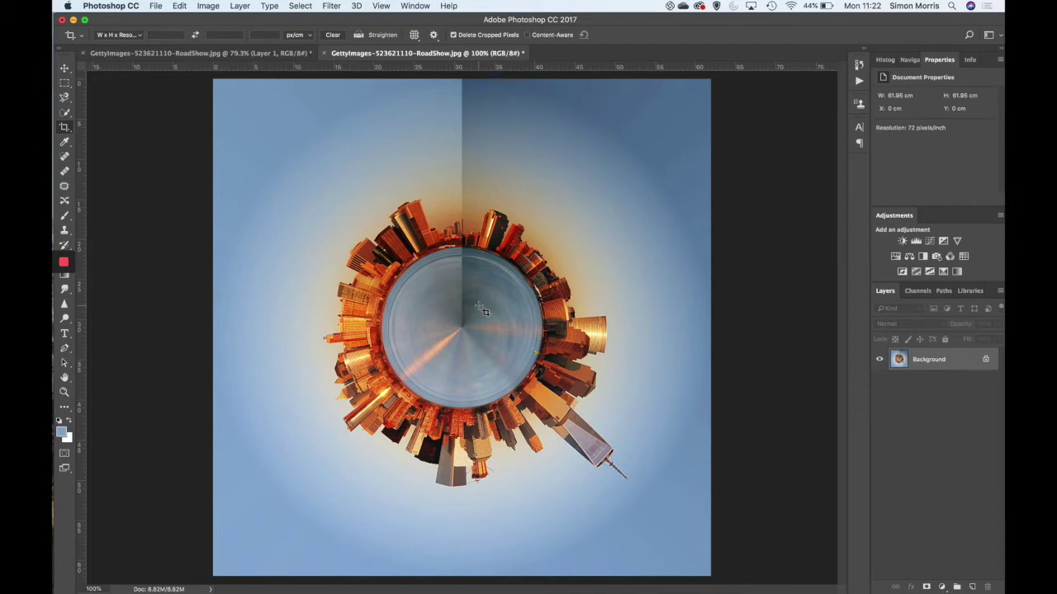
Step: Undo the Polar Coordinates filter, the 180° rotation and the square resize of the skyline image
key(super+z)
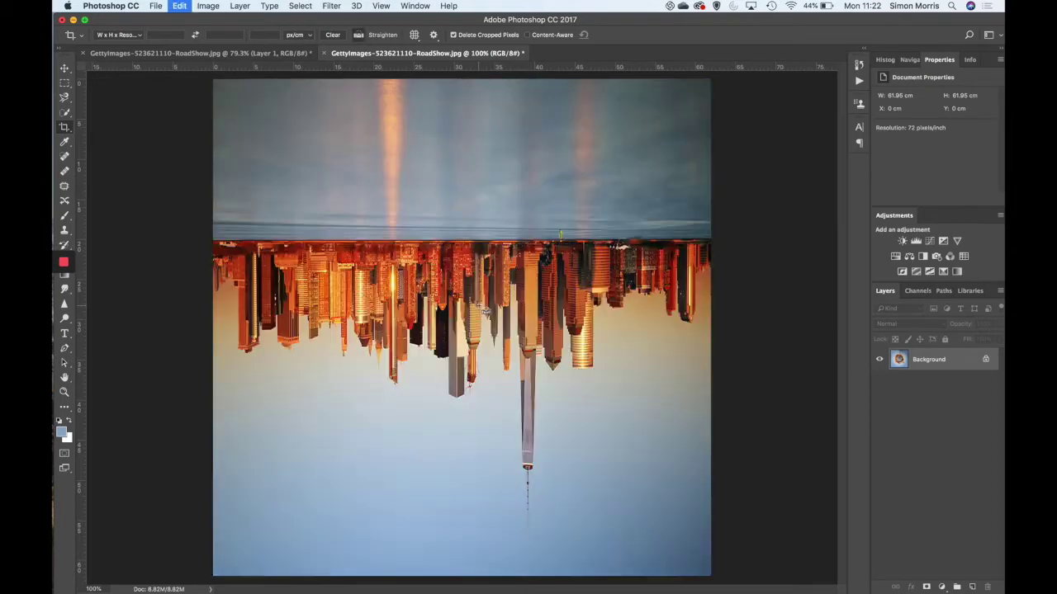
key(super+alt+z)
key(super+alt+z)
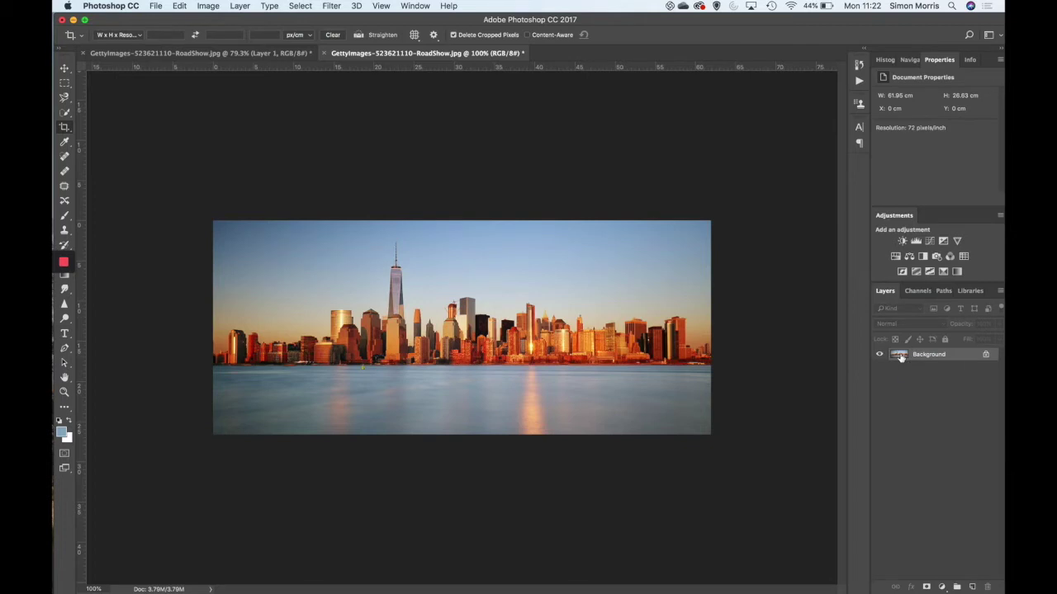
Step: Duplicate the Background layer, flip the copy horizontally, and compare it with the original by toggling its visibility
key(super+j)
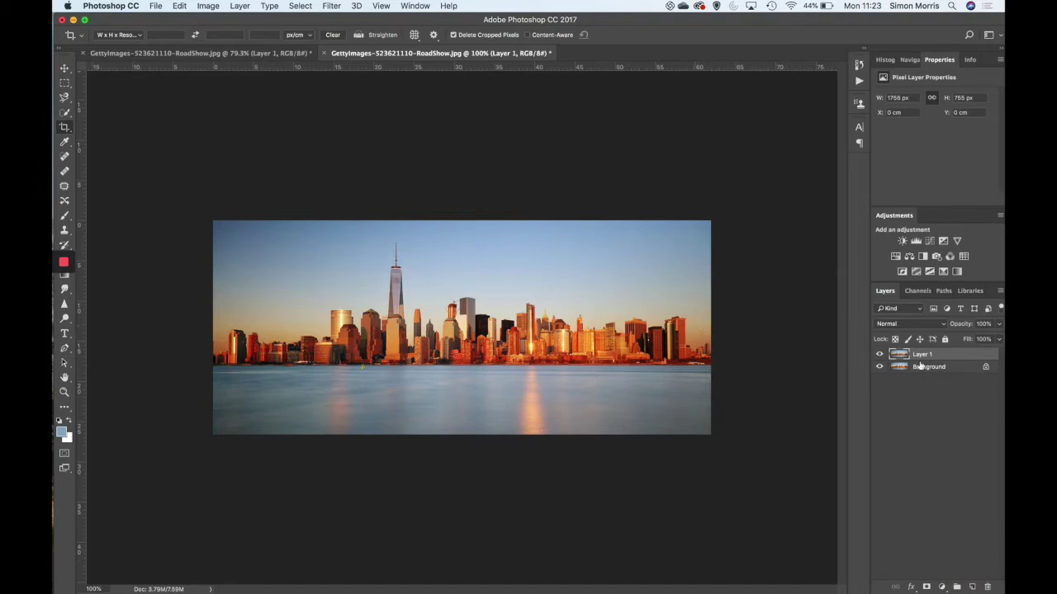
click(180, 6)
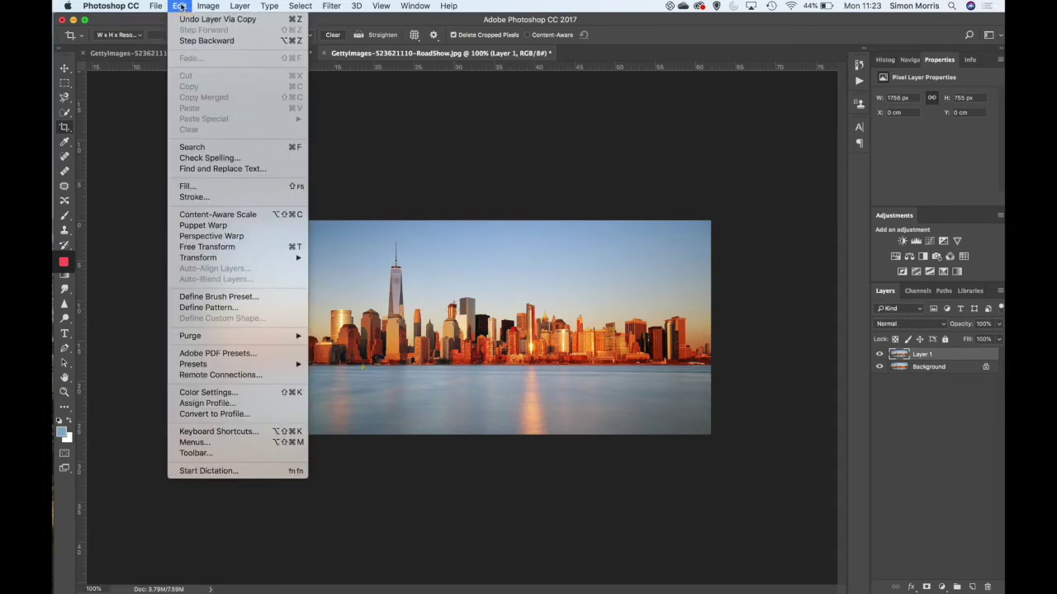
mouse_move(221, 262)
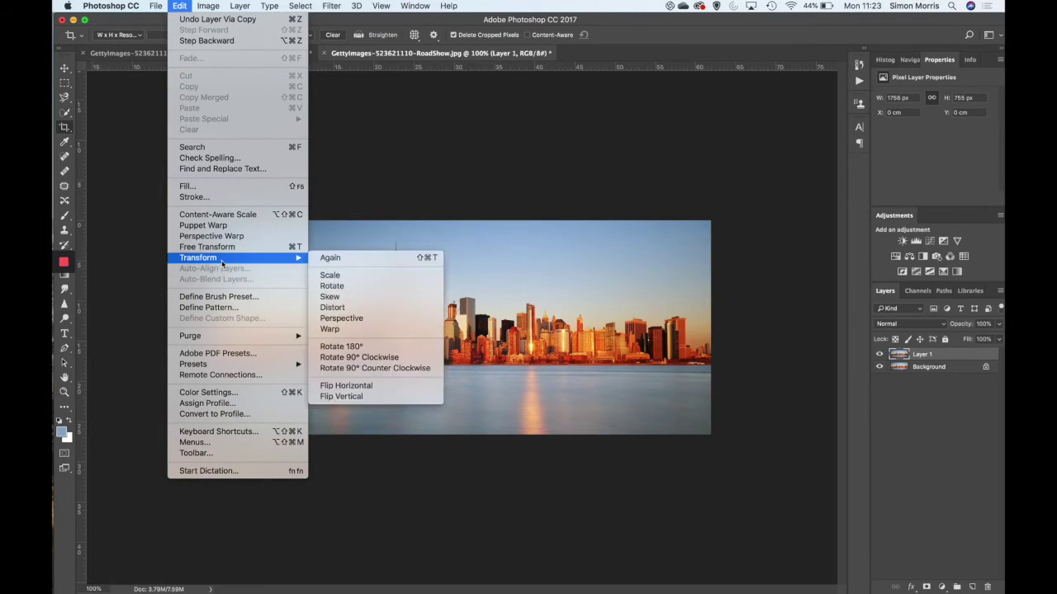
click(379, 385)
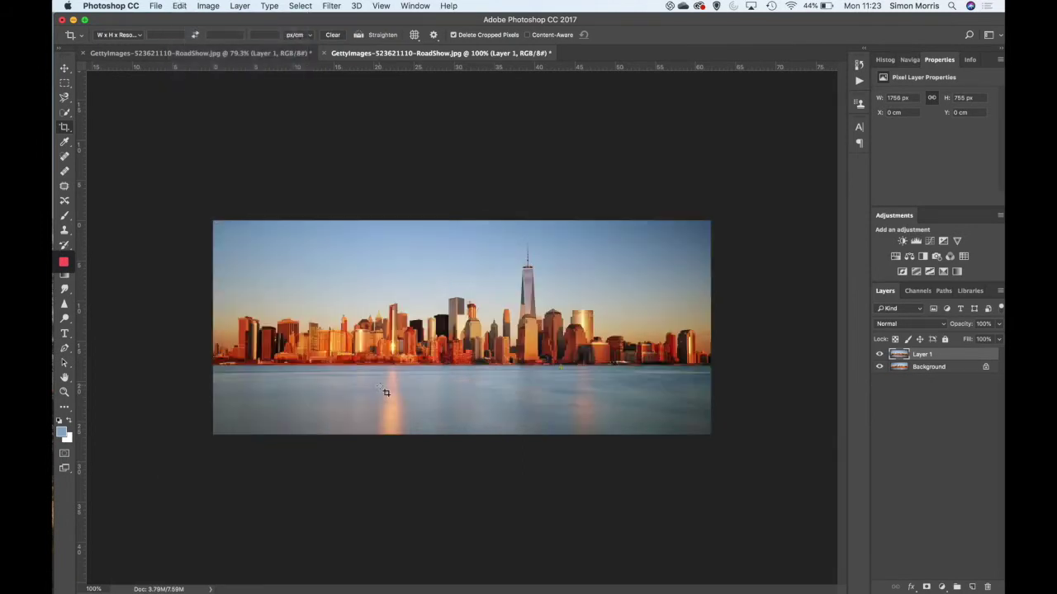
click(880, 355)
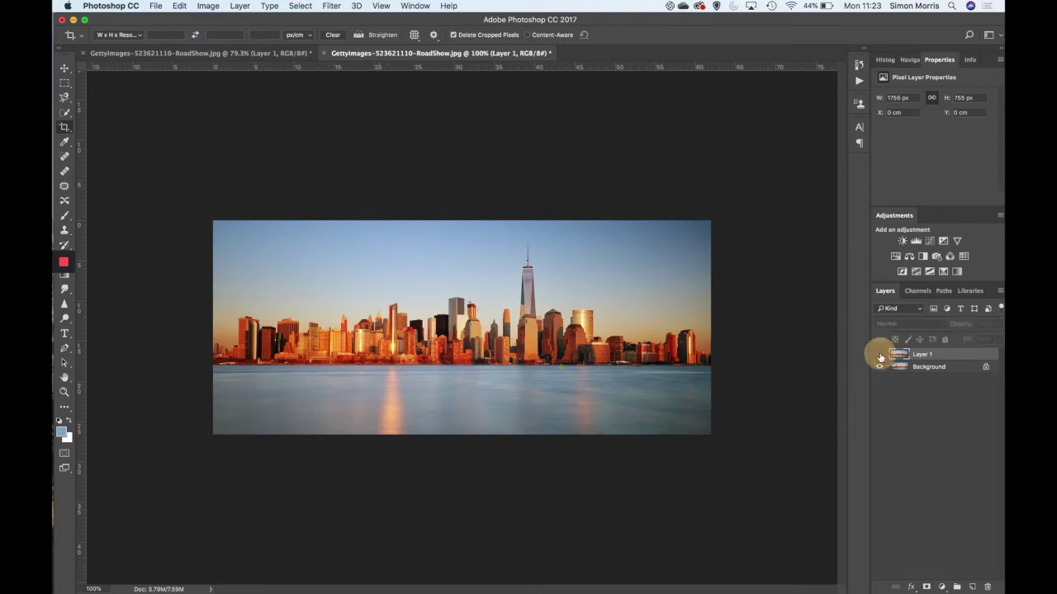
click(879, 354)
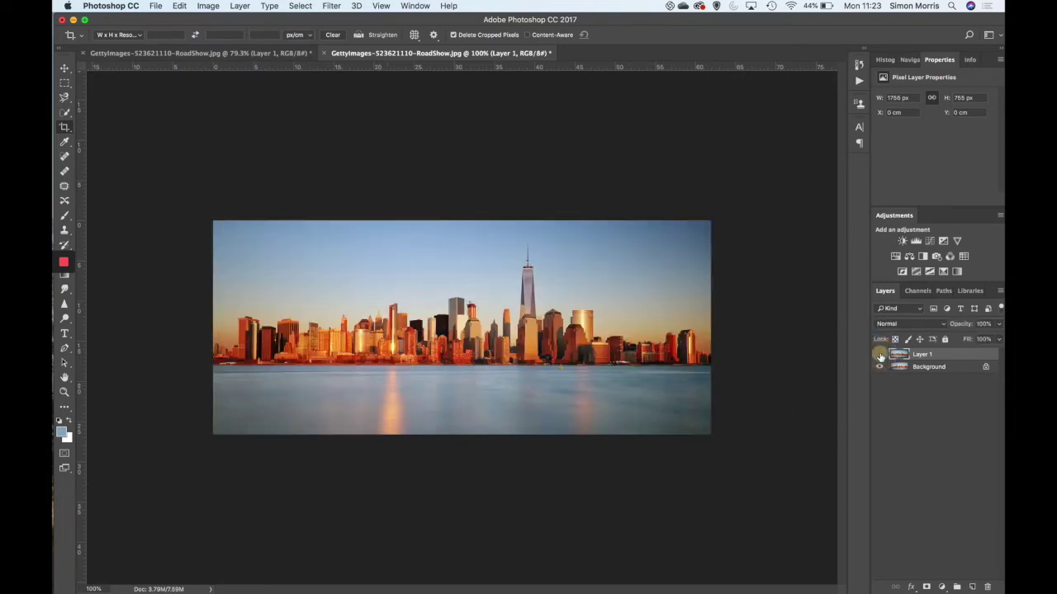
Step: Compare the flipped Layer 1 with the original by toggling its visibility, and add a white layer mask to it
click(880, 355)
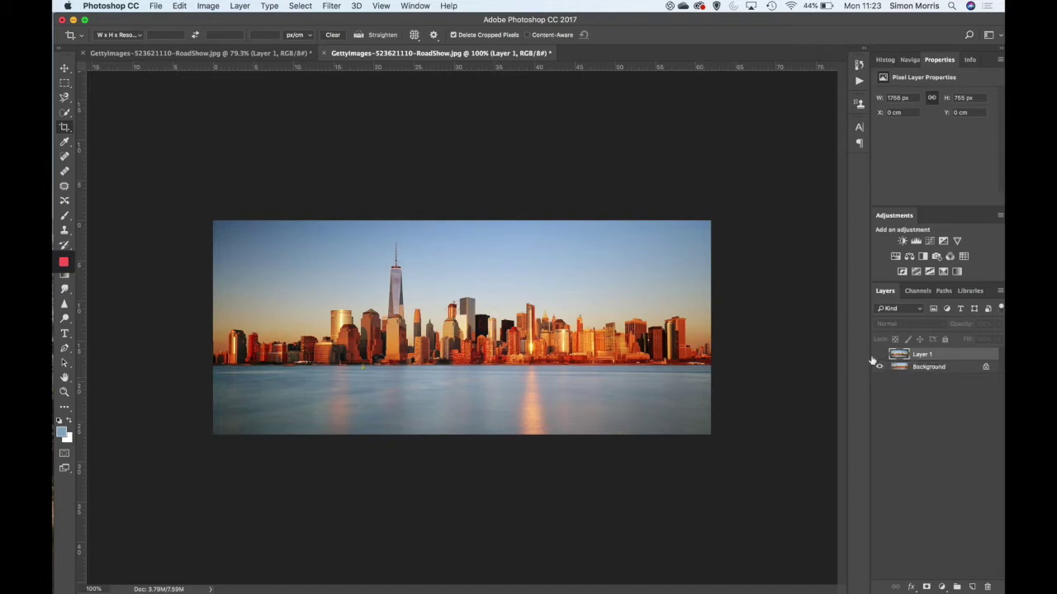
click(880, 355)
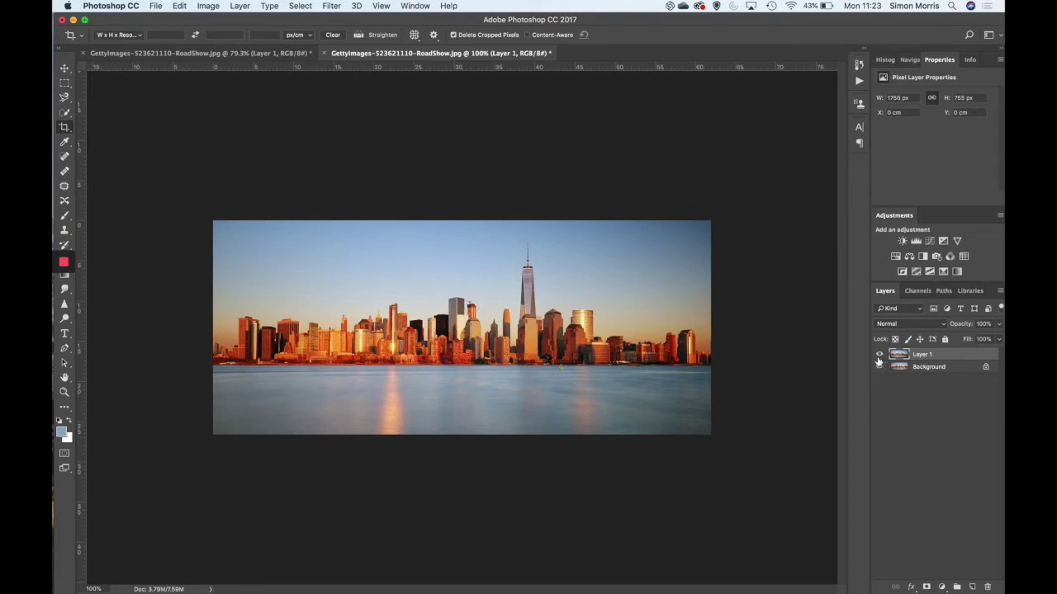
click(927, 587)
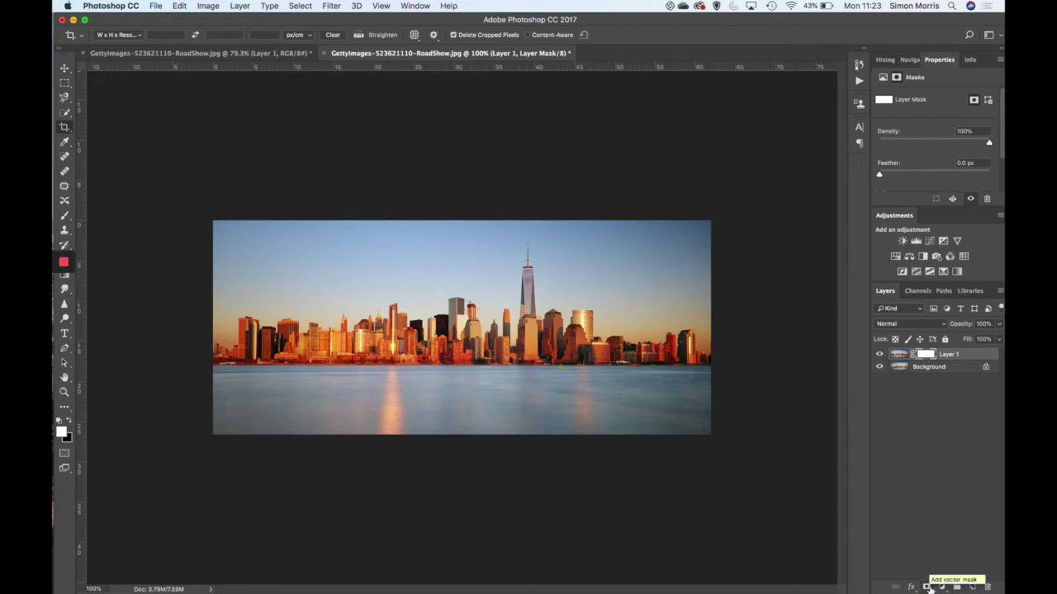
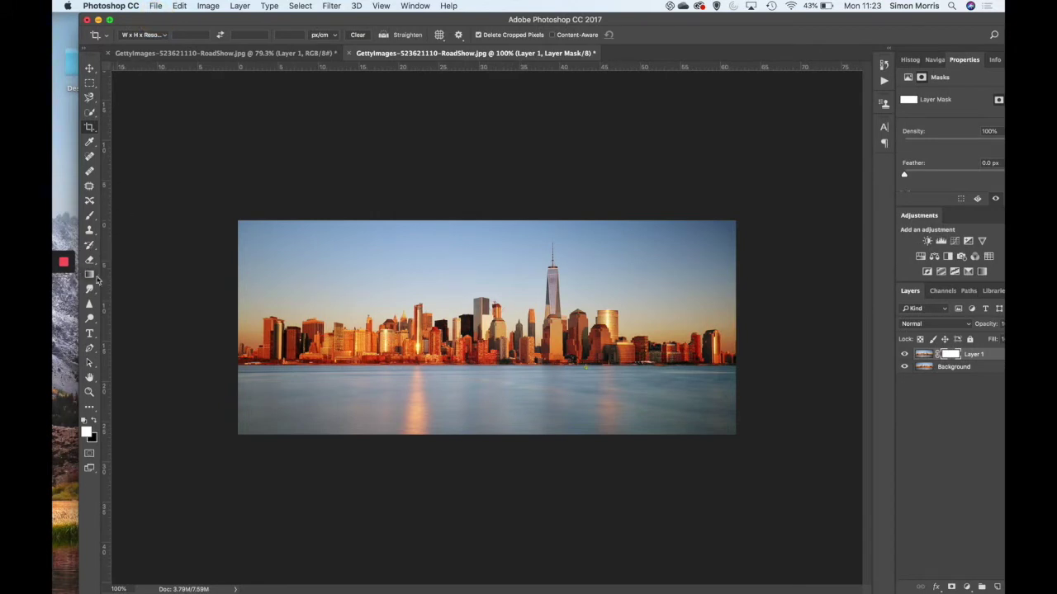
Step: Try white-to-black linear gradients on Layer 1's mask across the right end of the skyline, undoing each attempt
click(89, 274)
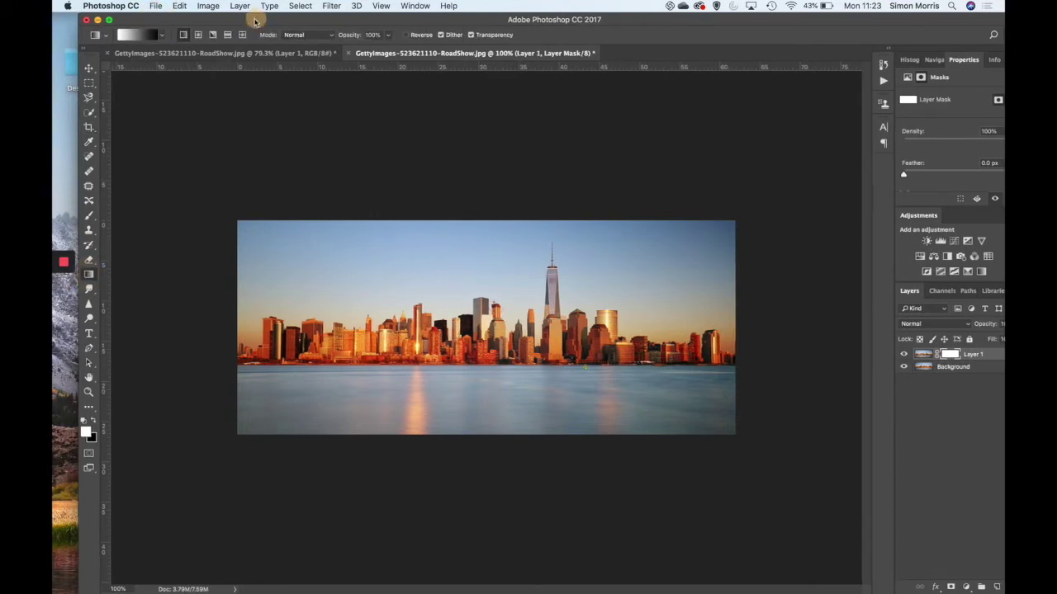
drag(256, 17, 231, 18)
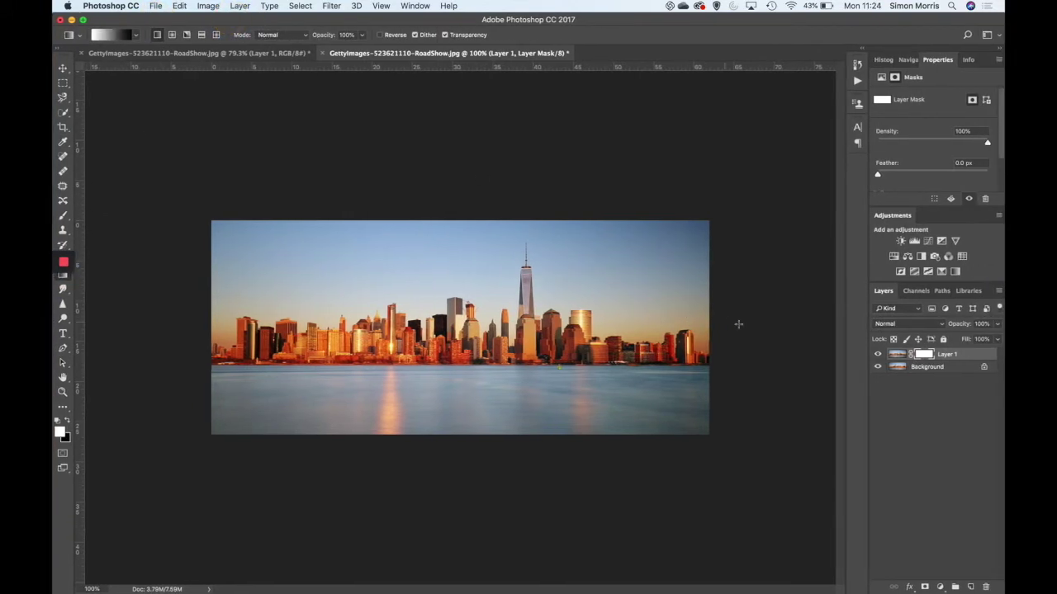
drag(710, 318, 641, 317)
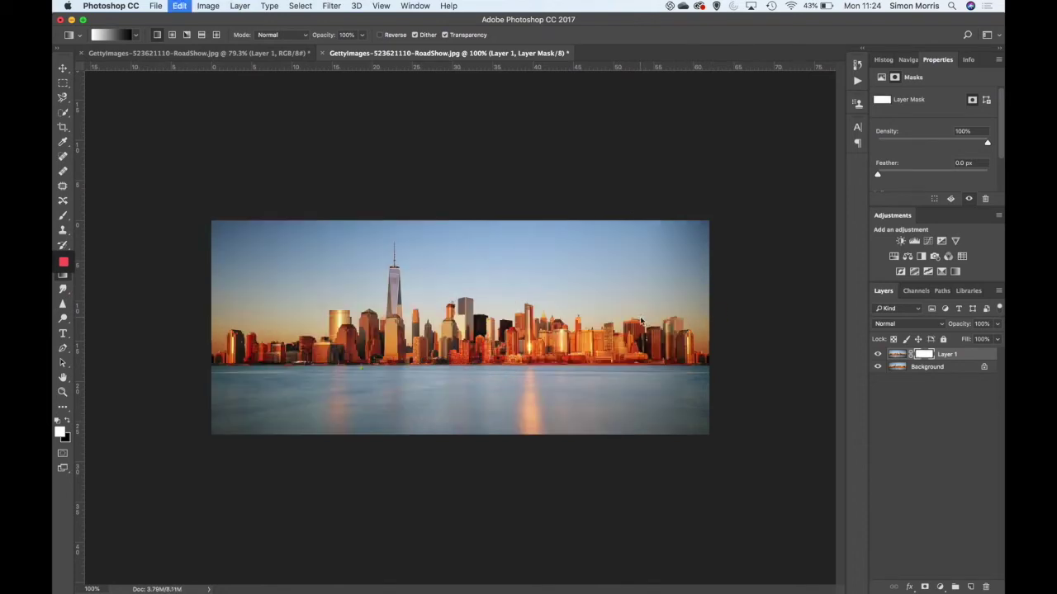
key(super+z)
drag(708, 322, 673, 323)
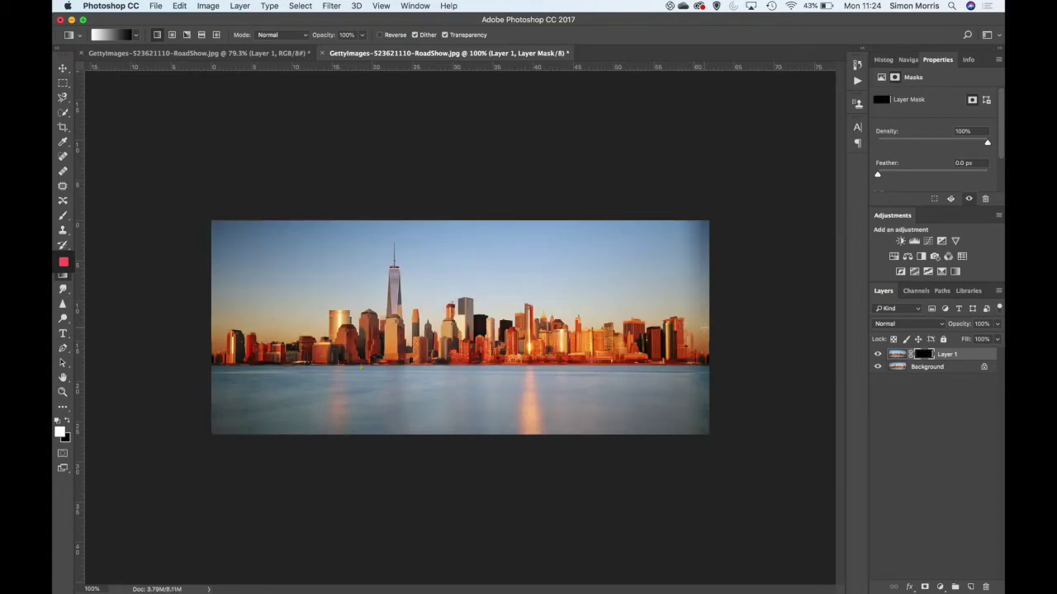
key(super+z)
drag(653, 312, 711, 312)
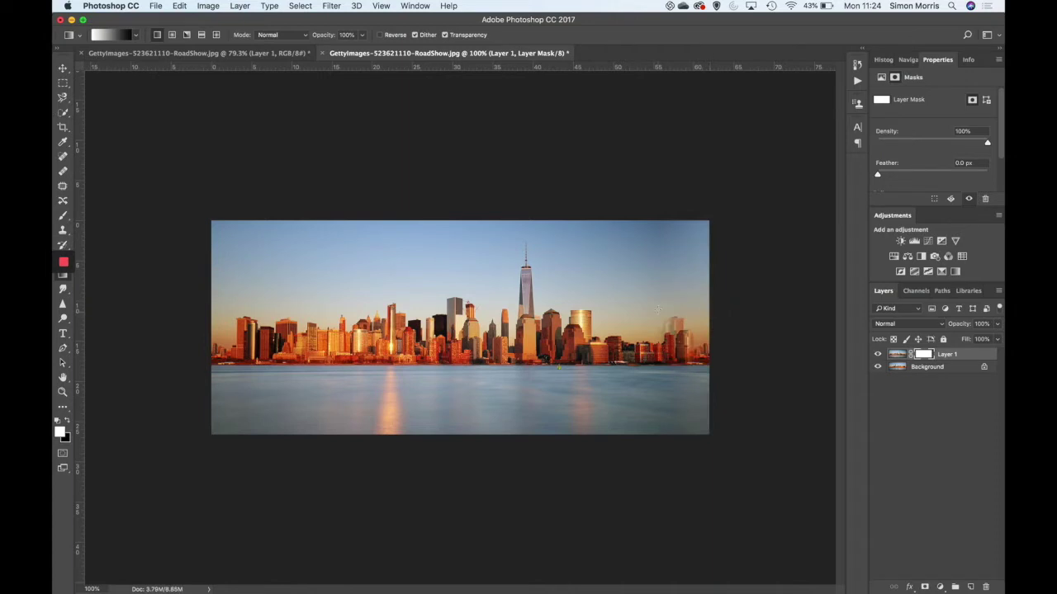
key(super+z)
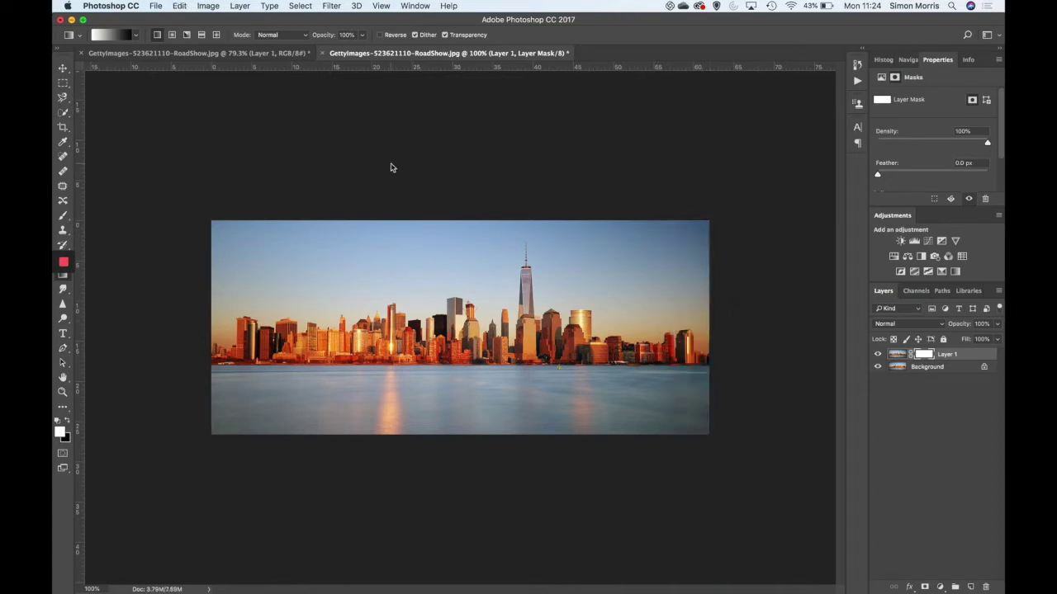
Step: Select the water at the image's right end below the horizon and blend it with a white-to-black gradient on Layer 1's mask
click(63, 83)
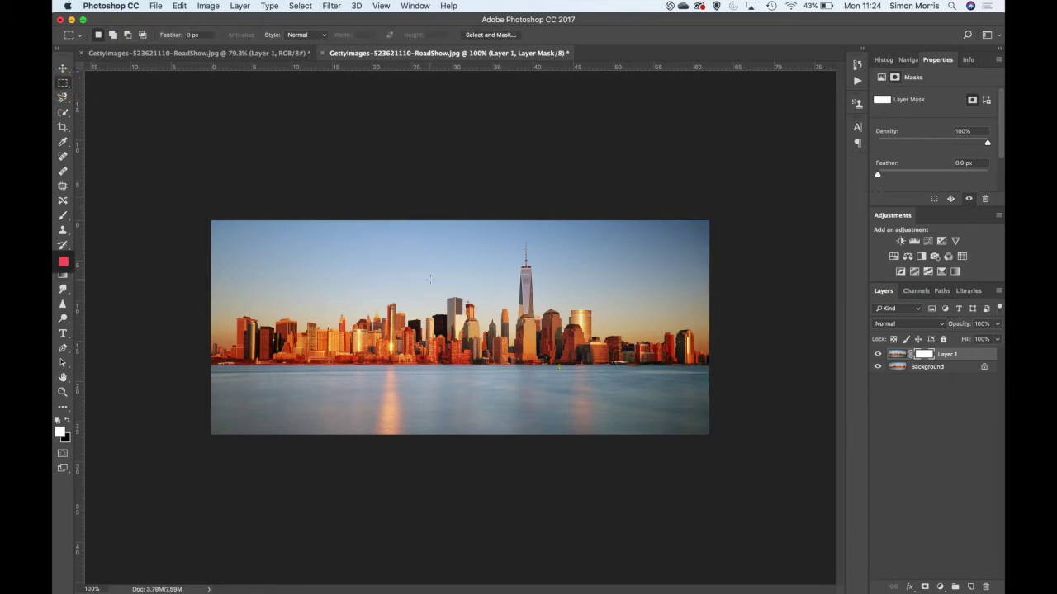
drag(711, 435, 618, 364)
key(g)
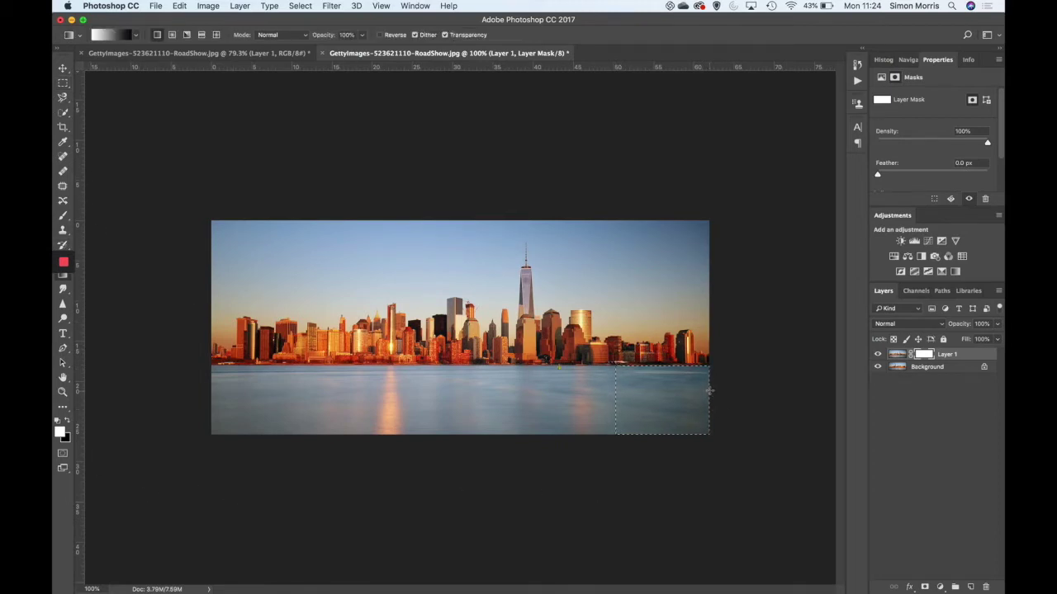
drag(646, 393, 645, 394)
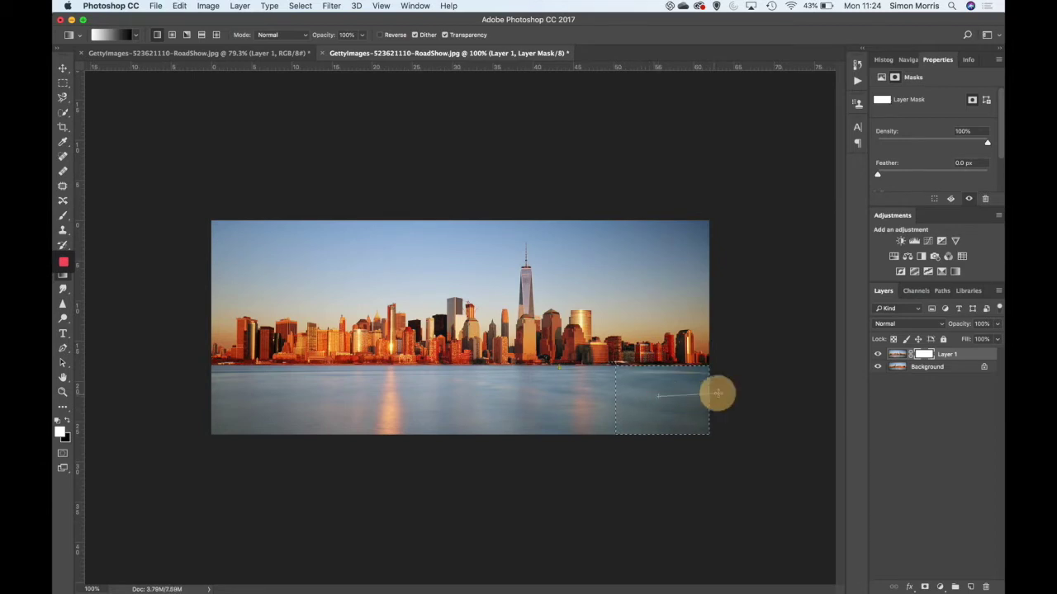
drag(710, 399, 709, 396)
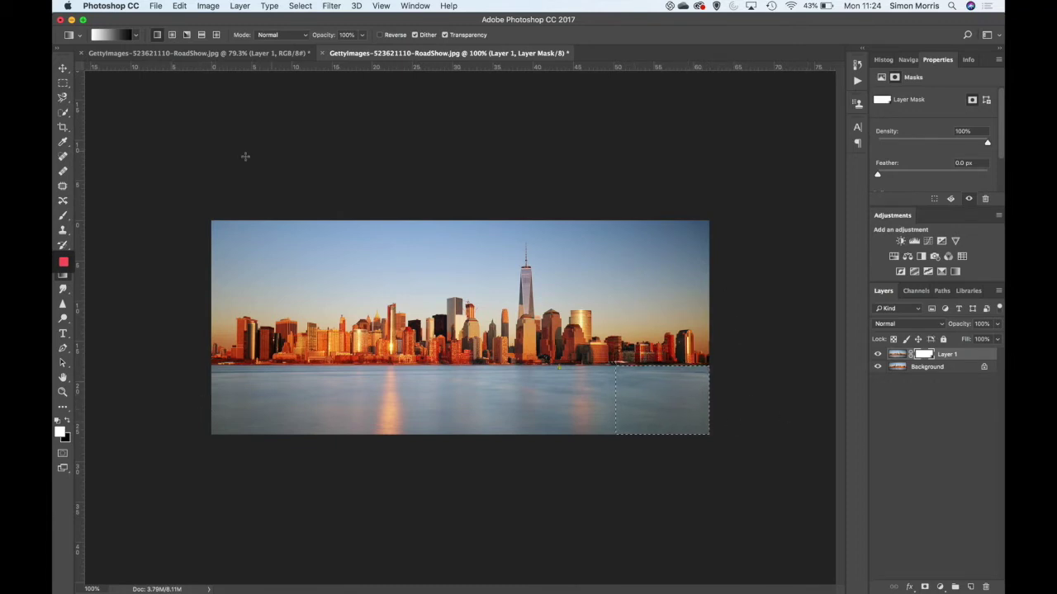
Step: Select the sky and buildings at the image's right end, apply a white-to-black gradient to Layer 1's mask there, and deselect
click(63, 84)
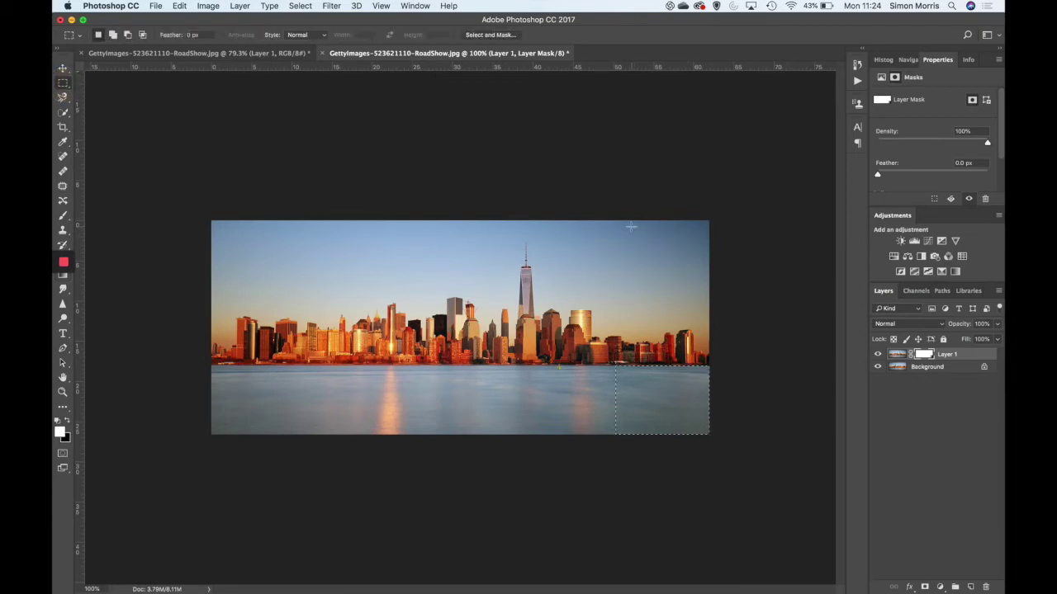
drag(629, 221, 707, 355)
key(g)
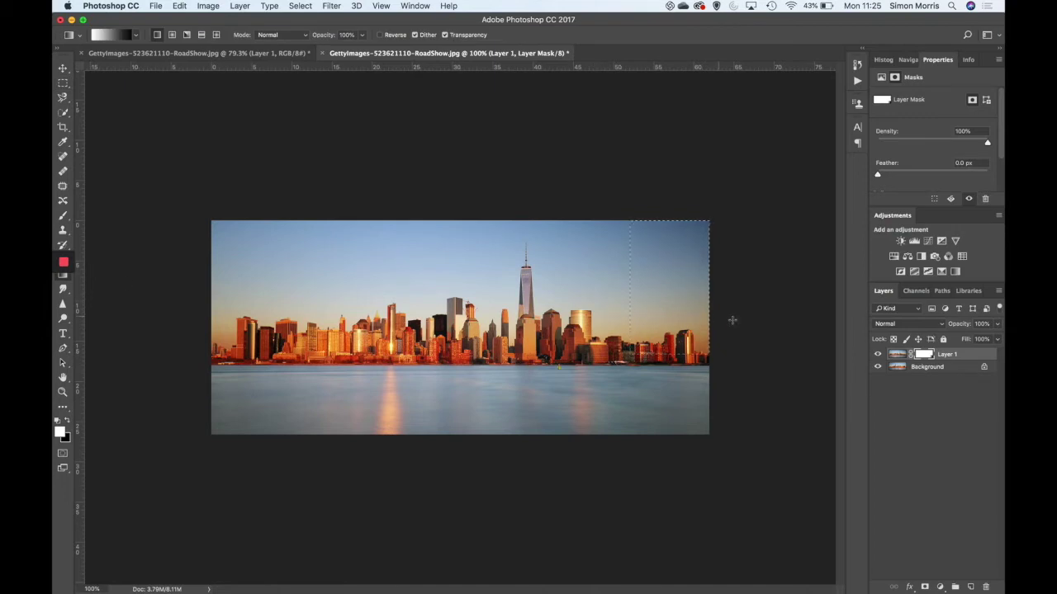
drag(643, 293, 704, 294)
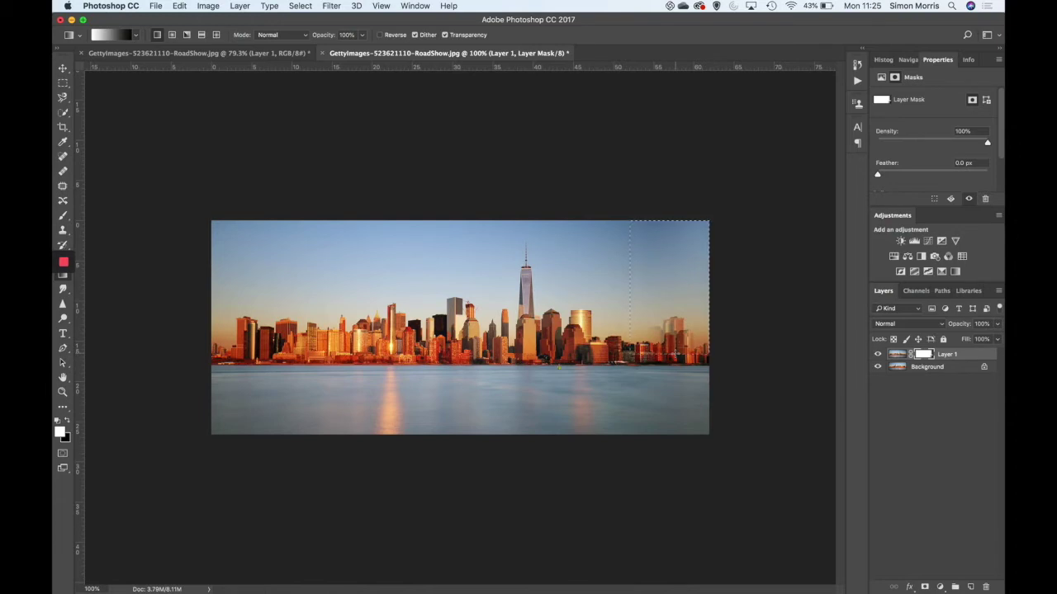
key(super+d)
Step: Brush on Layer 1's mask, finishing with white, to remove the ghosted duplicate buildings at the skyline's right end
click(62, 215)
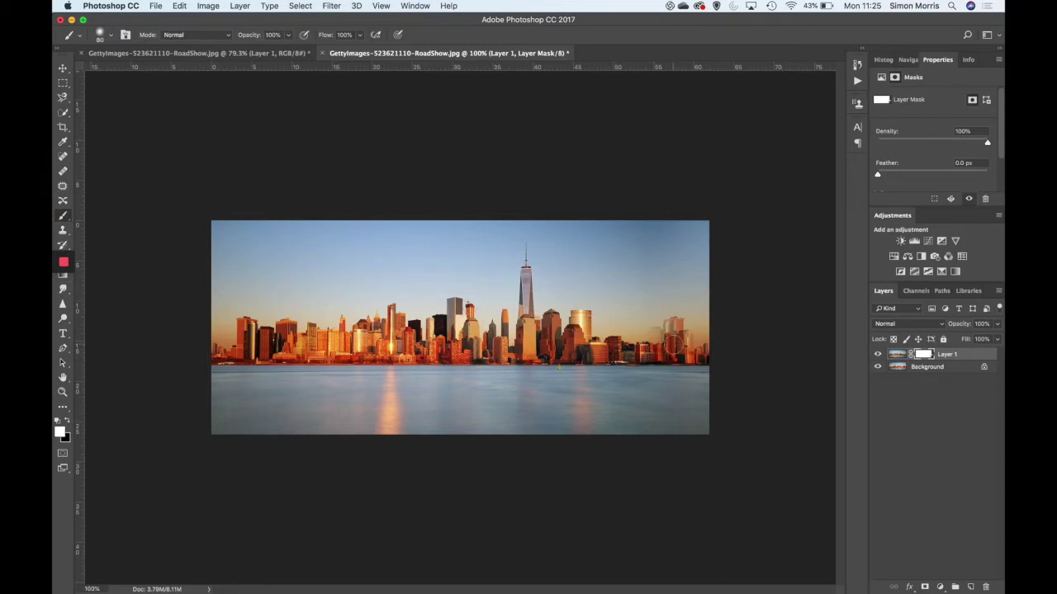
key(super+equal)
drag(681, 342, 313, 323)
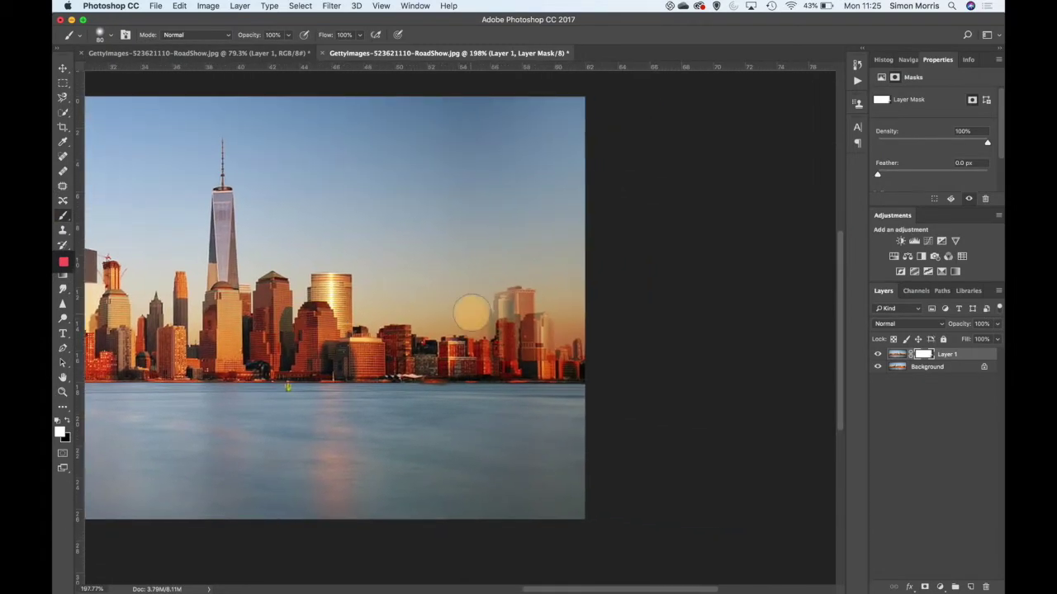
key(x)
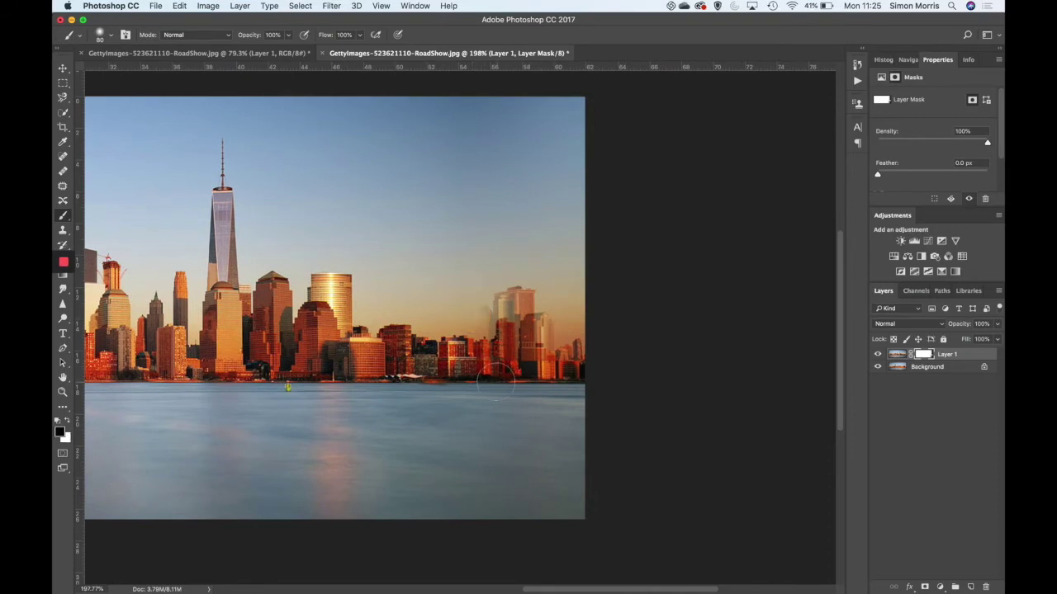
mouse_move(500, 303)
mouse_down()
mouse_move(471, 307)
mouse_move(483, 312)
mouse_up()
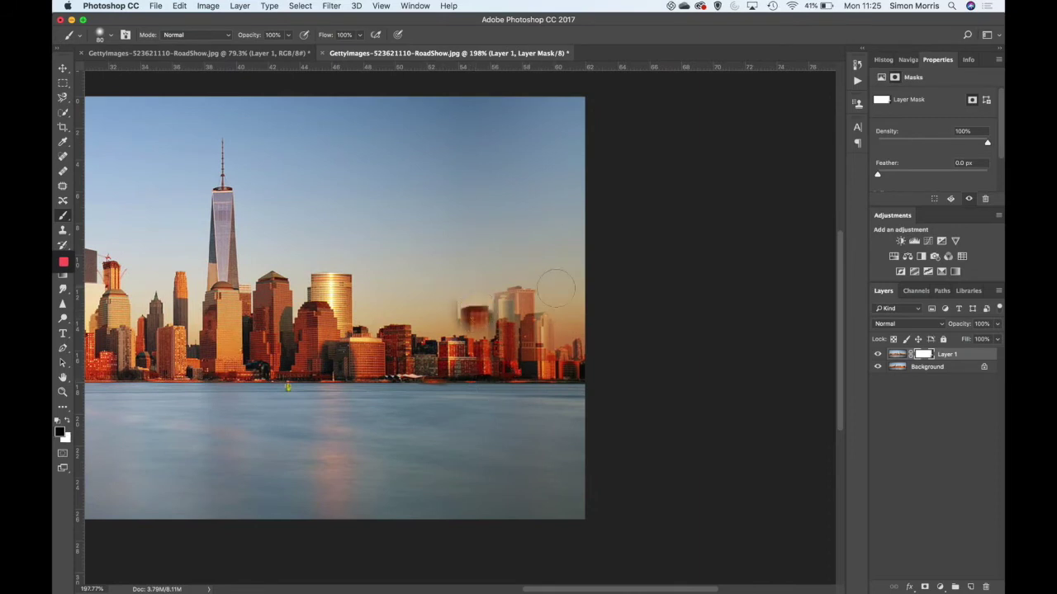
key(x)
mouse_move(457, 307)
mouse_down()
mouse_move(477, 322)
mouse_move(493, 299)
mouse_move(529, 299)
mouse_up()
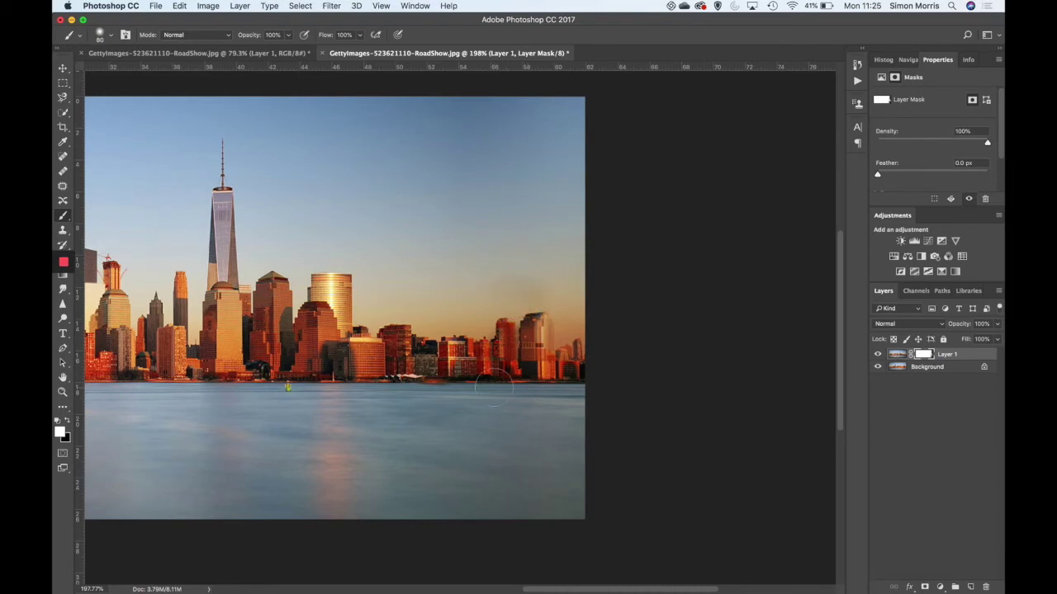
mouse_move(529, 343)
mouse_down()
mouse_move(536, 339)
mouse_move(536, 363)
mouse_move(582, 362)
mouse_up()
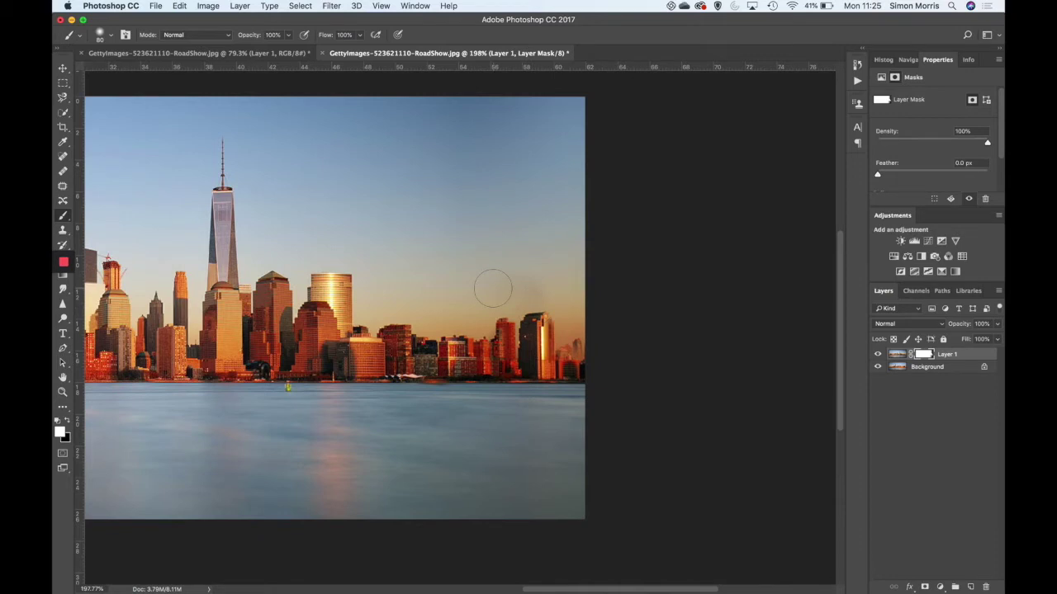
Step: Try the Dodge tool on the dark smudge in the sky above the rightmost tower, undoing each attempt
mouse_move(77, 294)
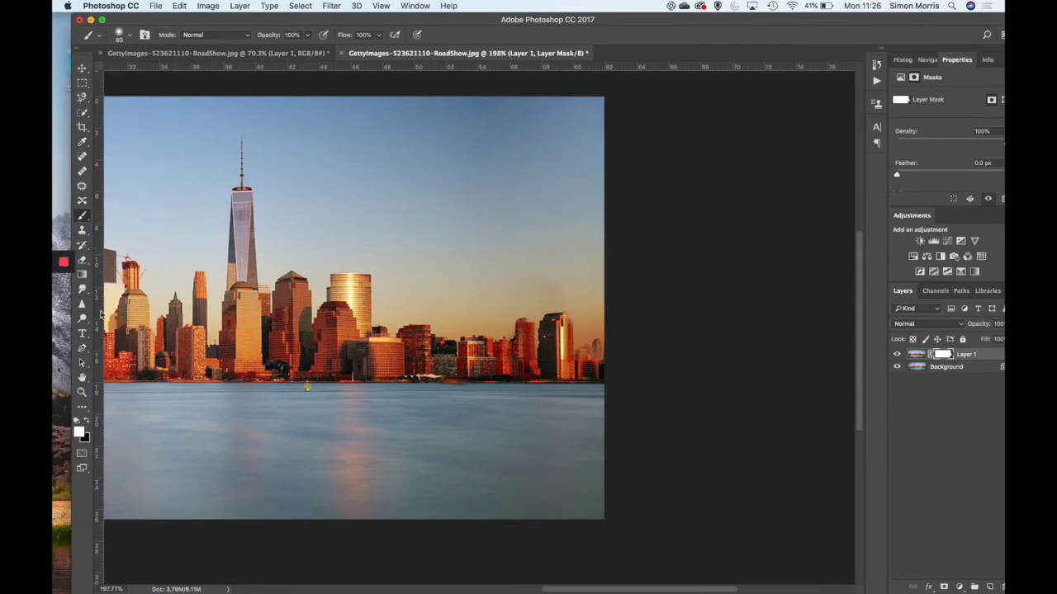
click(81, 319)
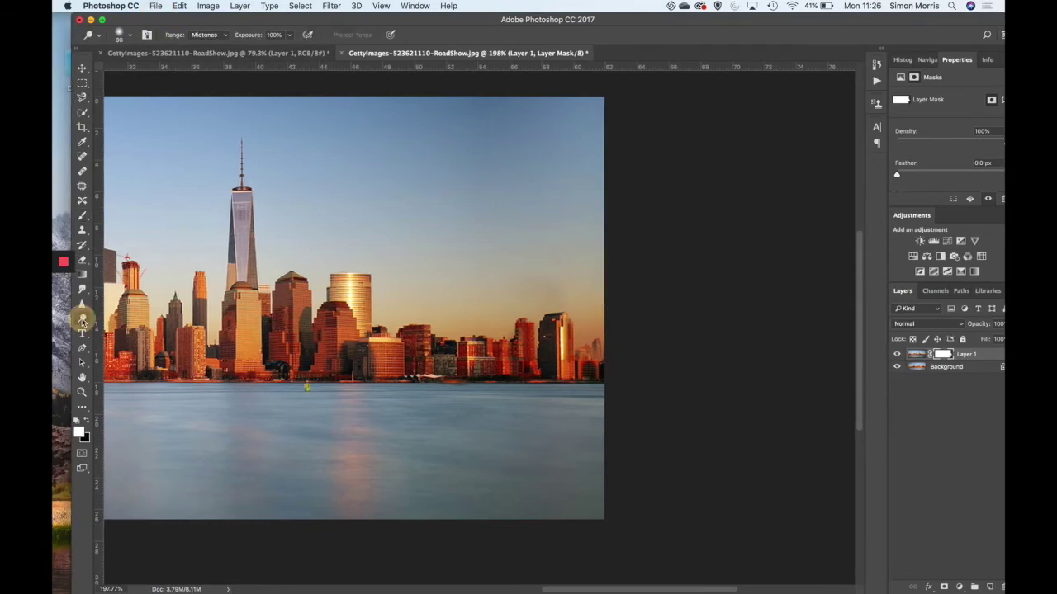
click(557, 298)
key(super+z)
click(547, 295)
key(super+z)
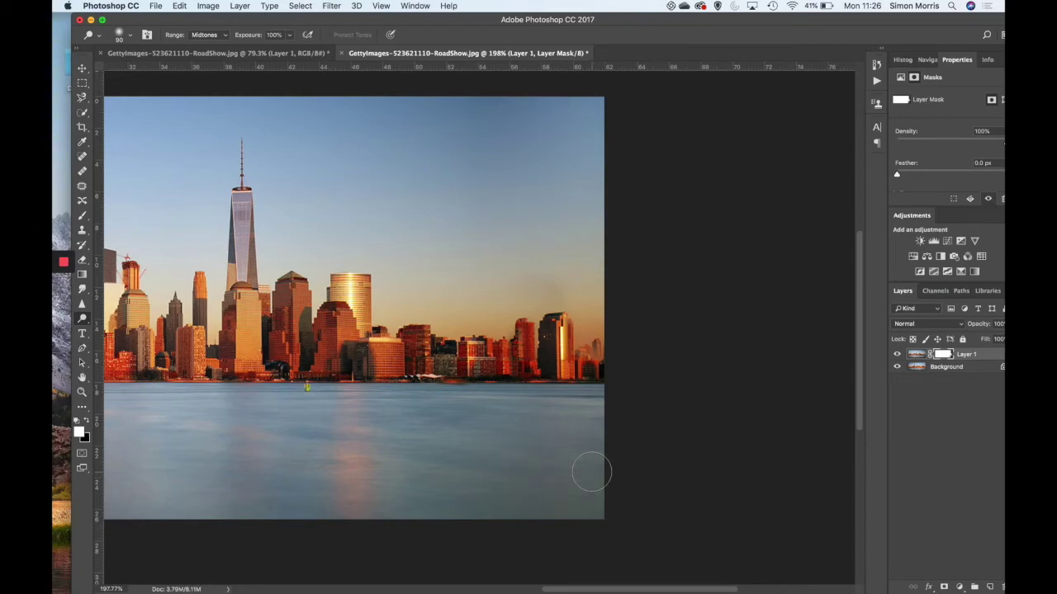
Step: Merge the visible layers of the blended skyline into a single Background layer
key(super+0)
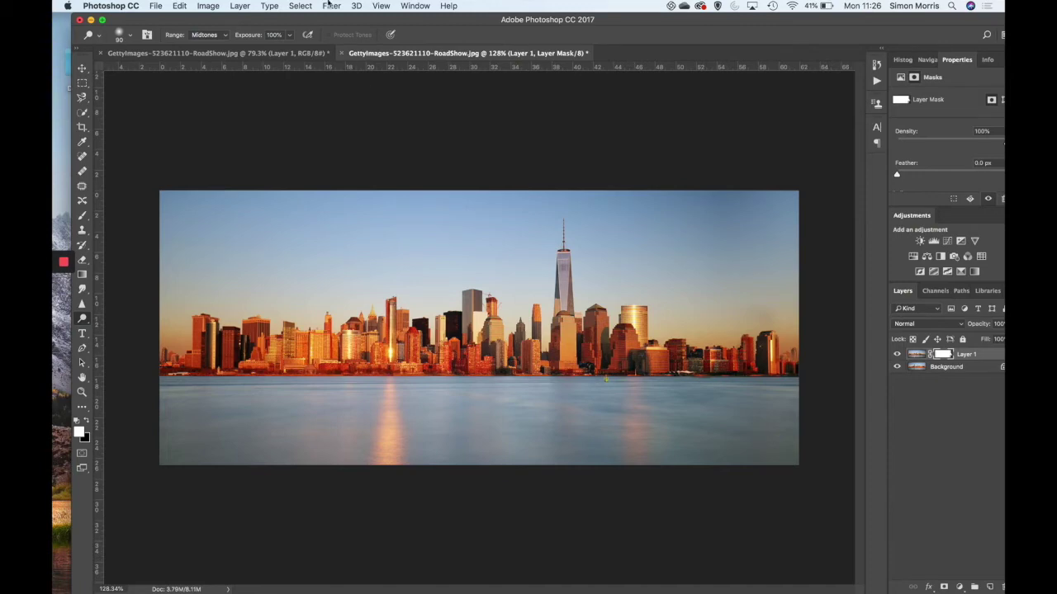
click(241, 6)
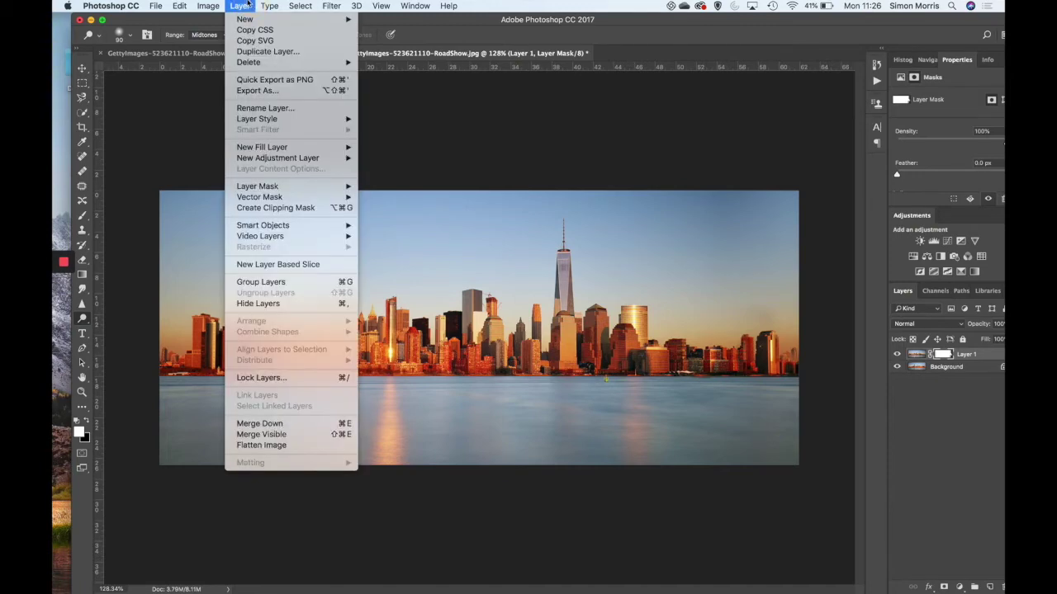
click(287, 435)
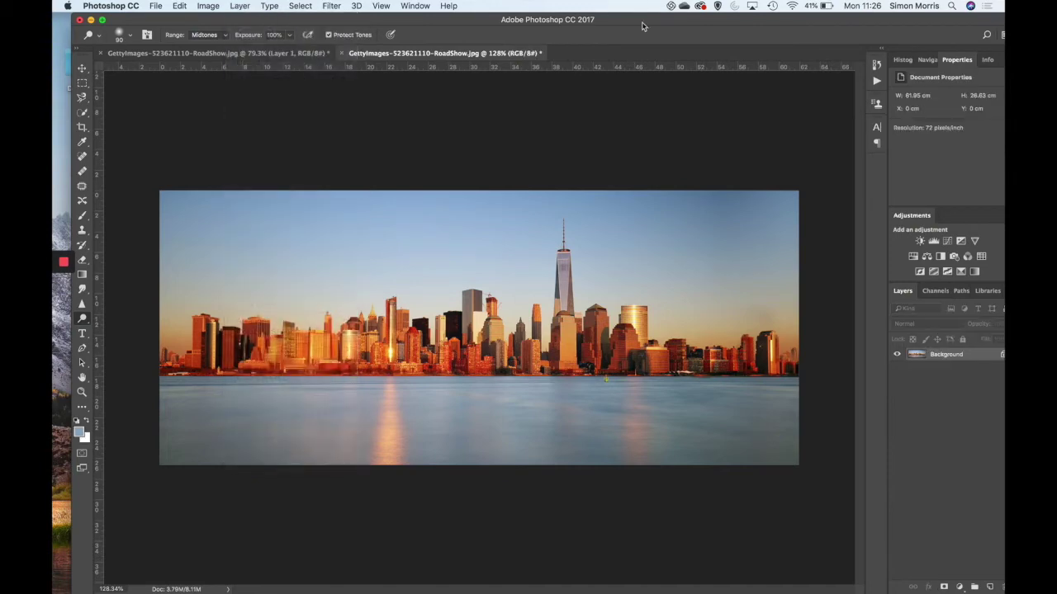
drag(632, 22, 618, 21)
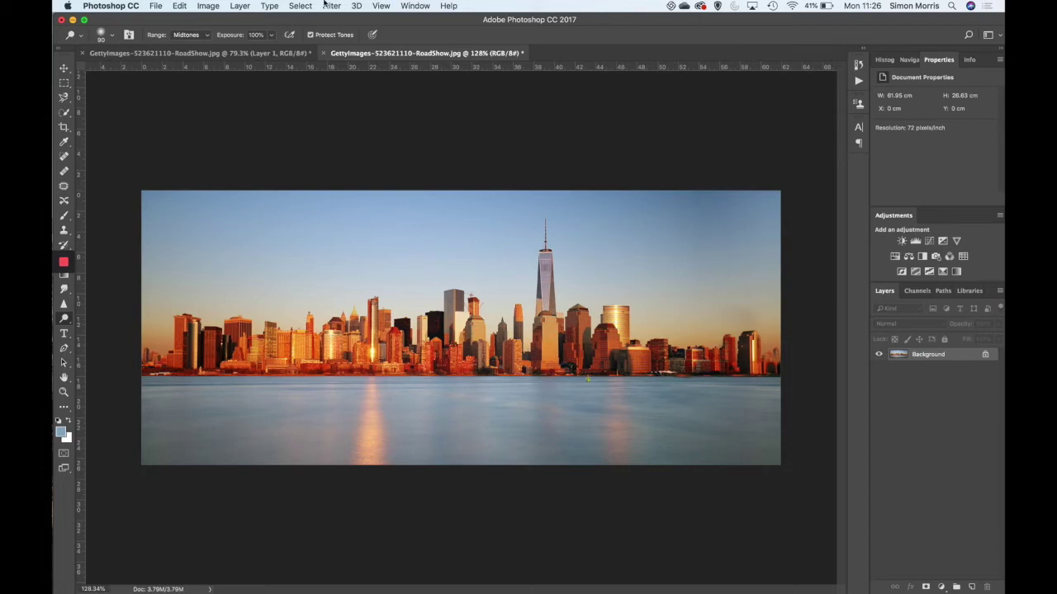
Step: Resize the merged skyline image to a square by setting its height to 61.95 cm with proportions unlinked
click(206, 6)
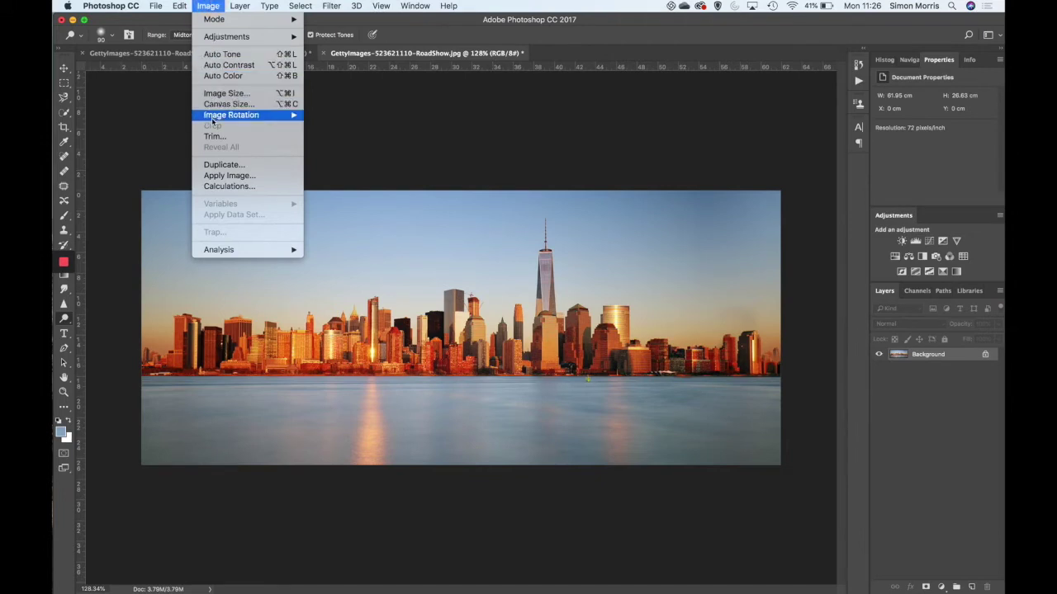
click(226, 94)
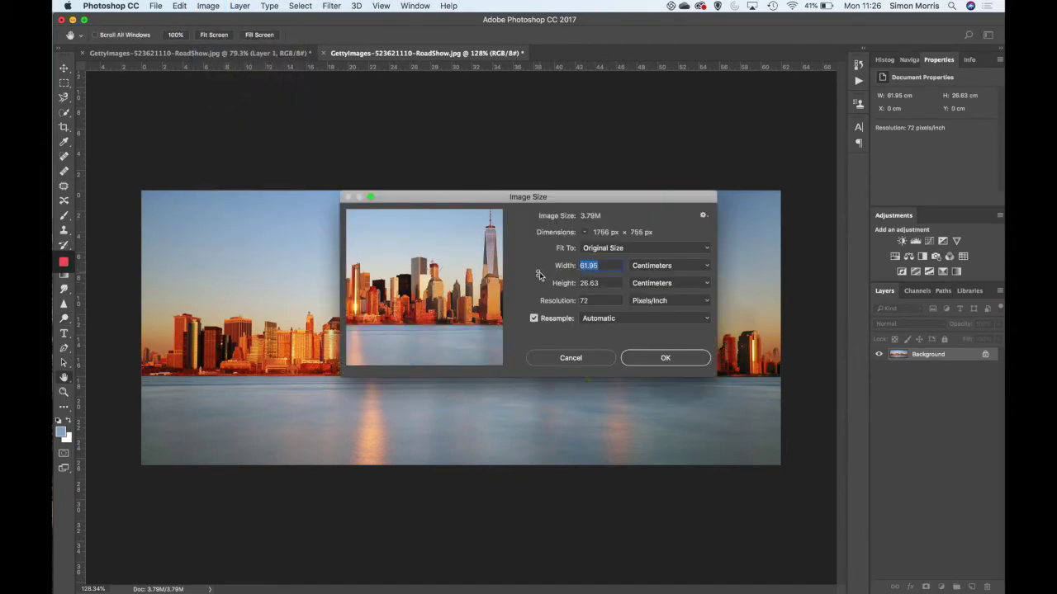
double_click(598, 283)
text(6)
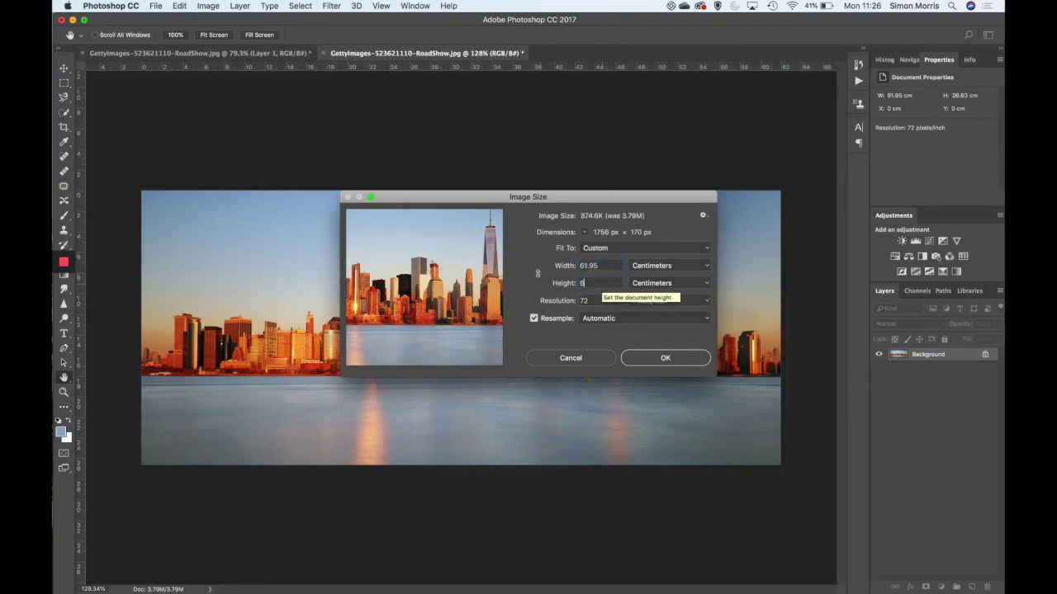
text(1)
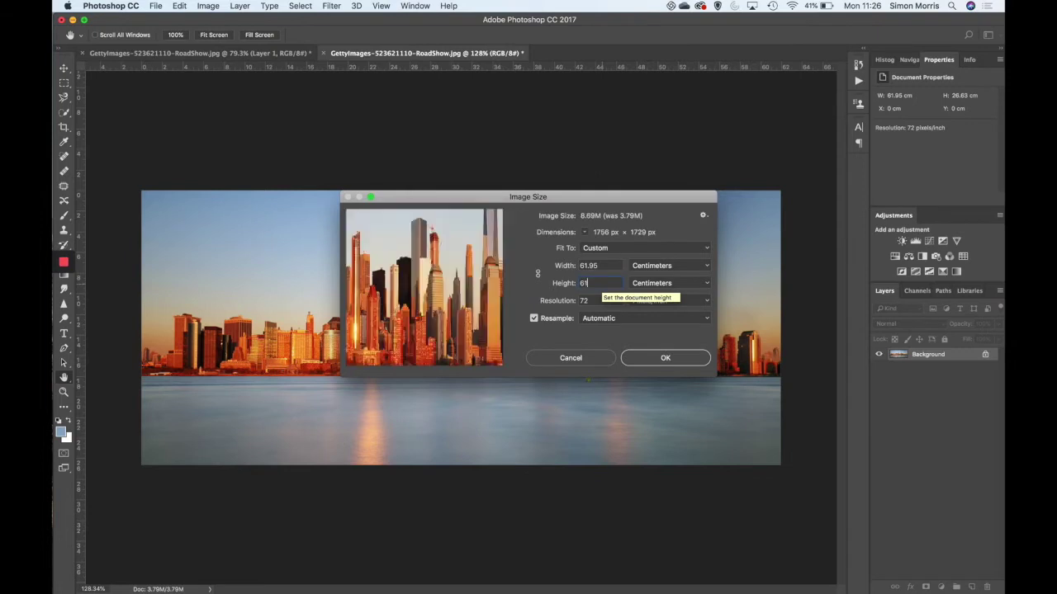
text(.95)
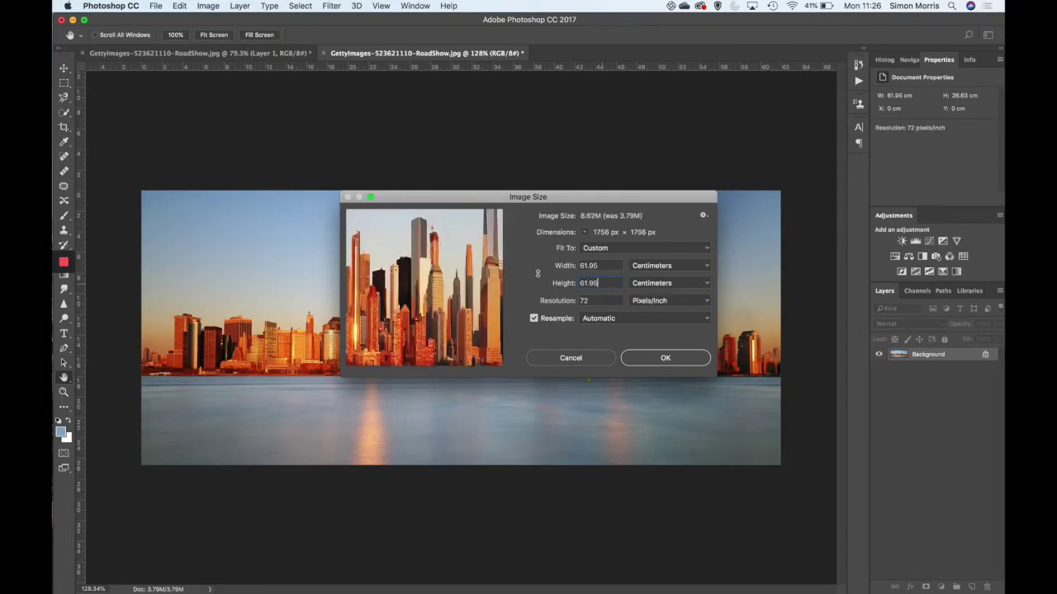
click(671, 360)
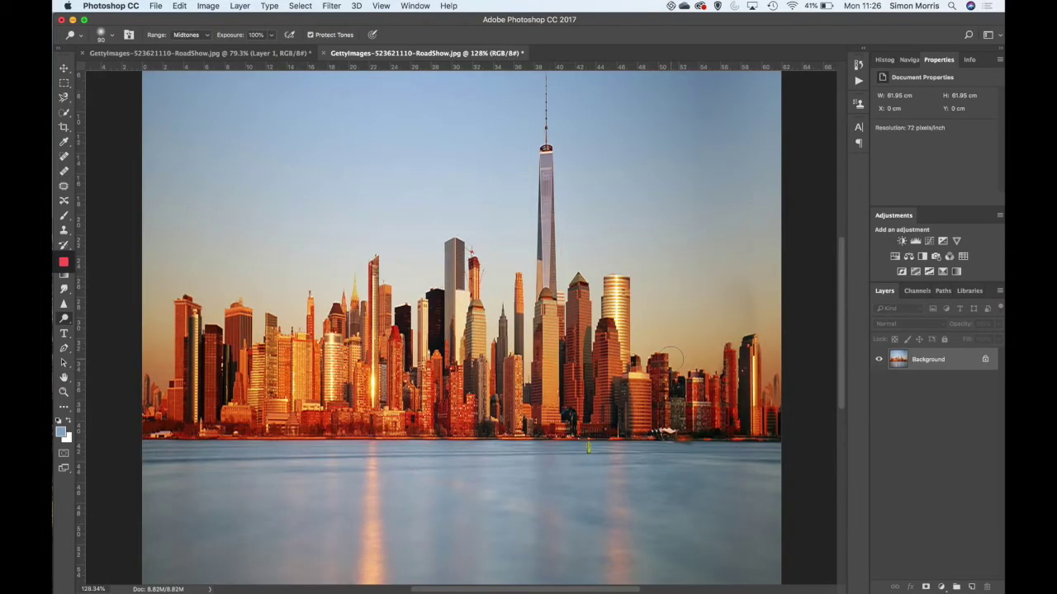
Step: Rotate the whole square skyline image by 180 degrees
click(180, 6)
mouse_move(208, 6)
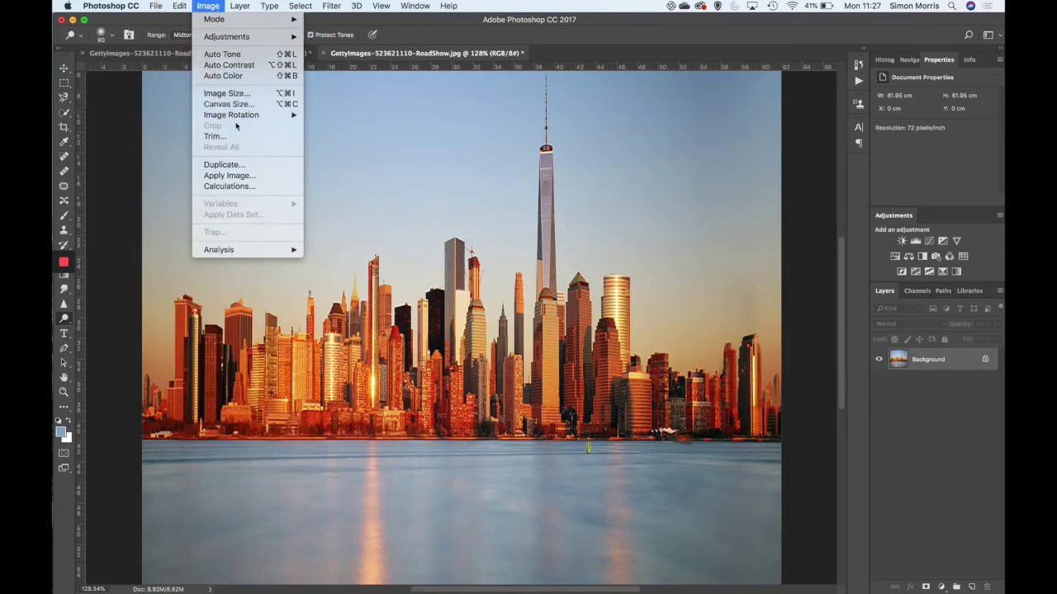
mouse_move(238, 116)
click(357, 116)
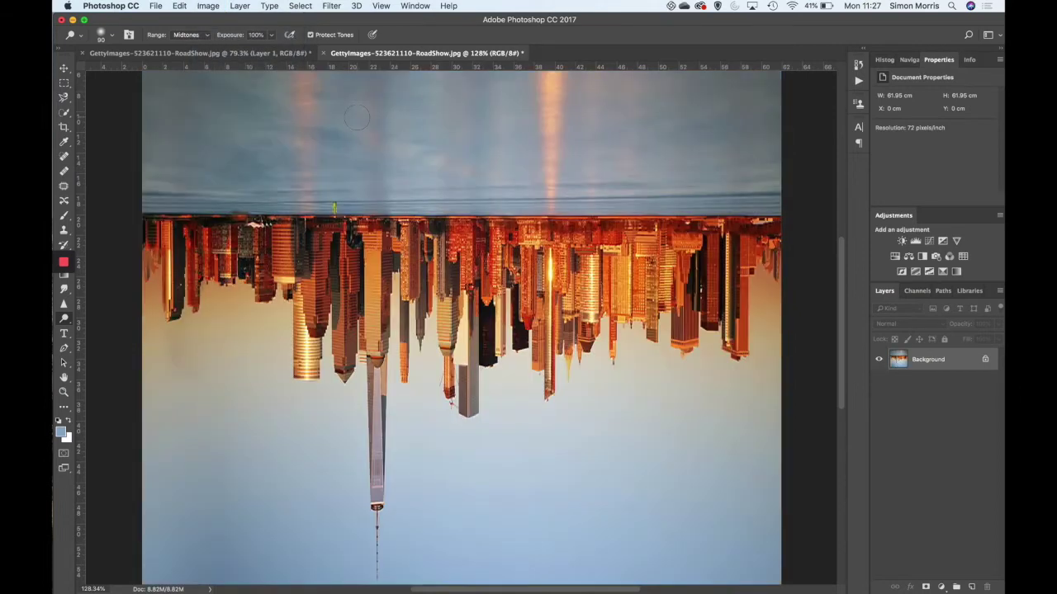
Step: Apply the Polar Coordinates filter to the upside-down skyline to wrap it into a tiny planet
click(324, 5)
mouse_move(396, 162)
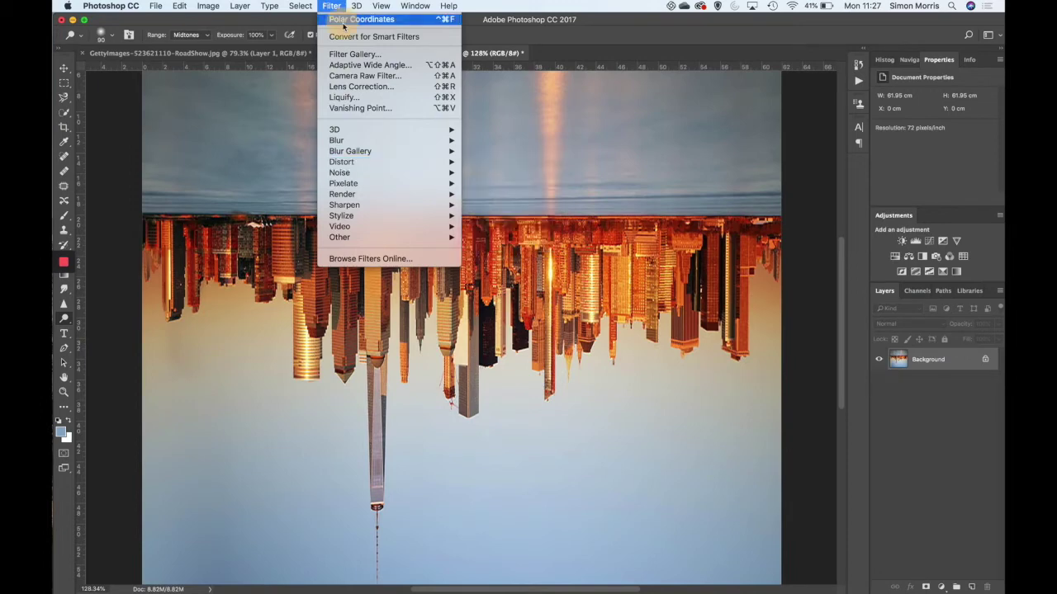
click(343, 22)
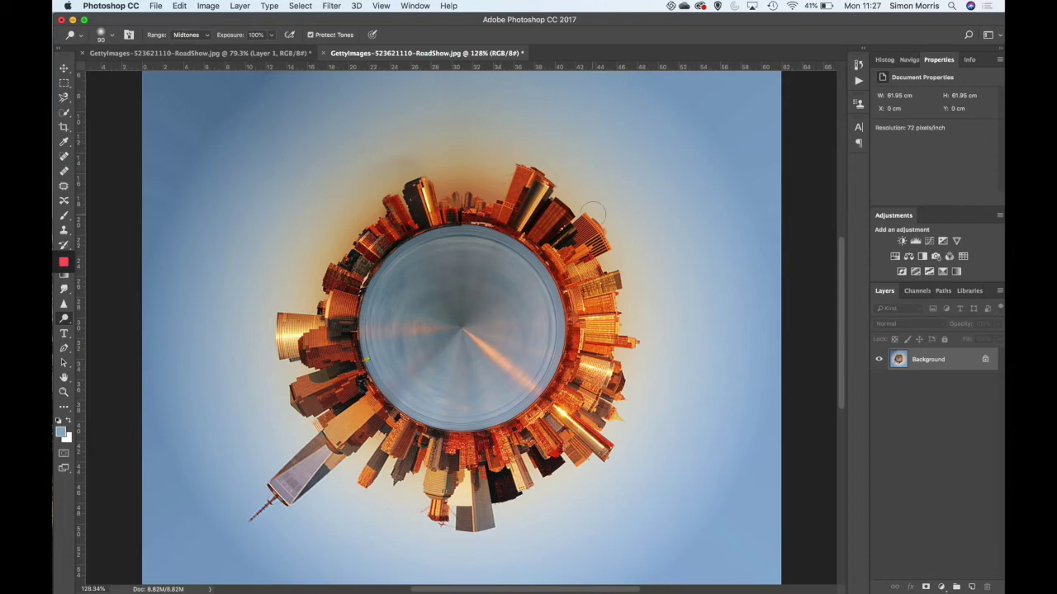
Step: Examine the tiny planet's sky edges and seam, comparing them with the finished version in the other open document
scroll(593, 213, up, 5)
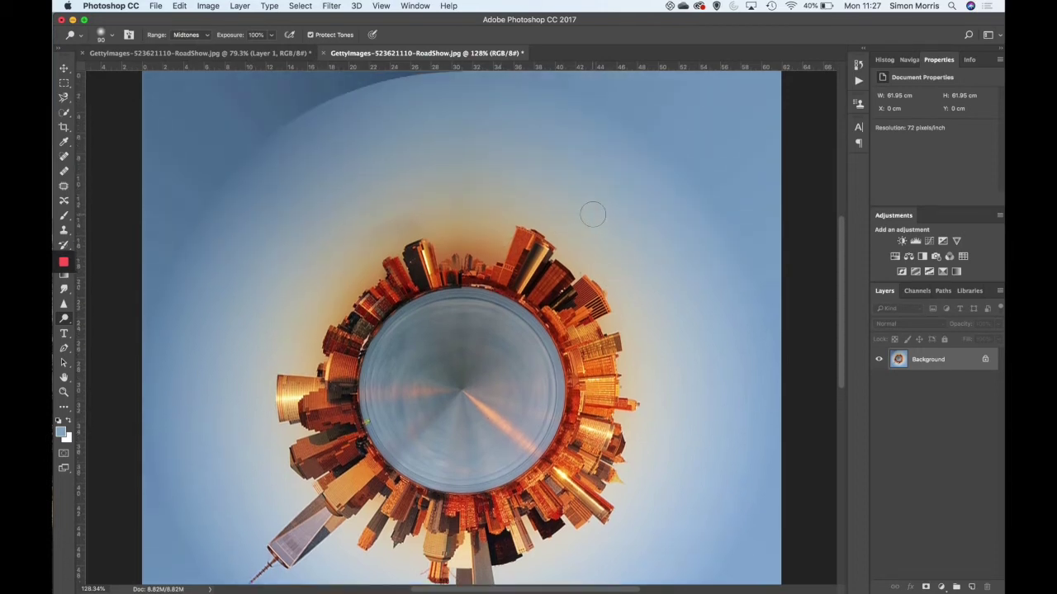
scroll(592, 215, down, 10)
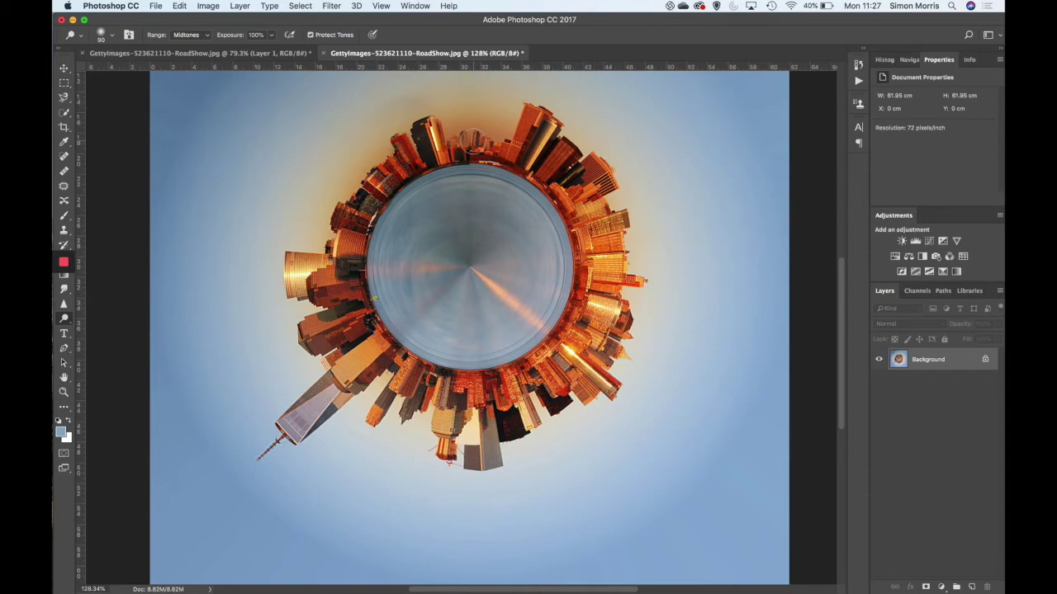
scroll(473, 141, down, 5)
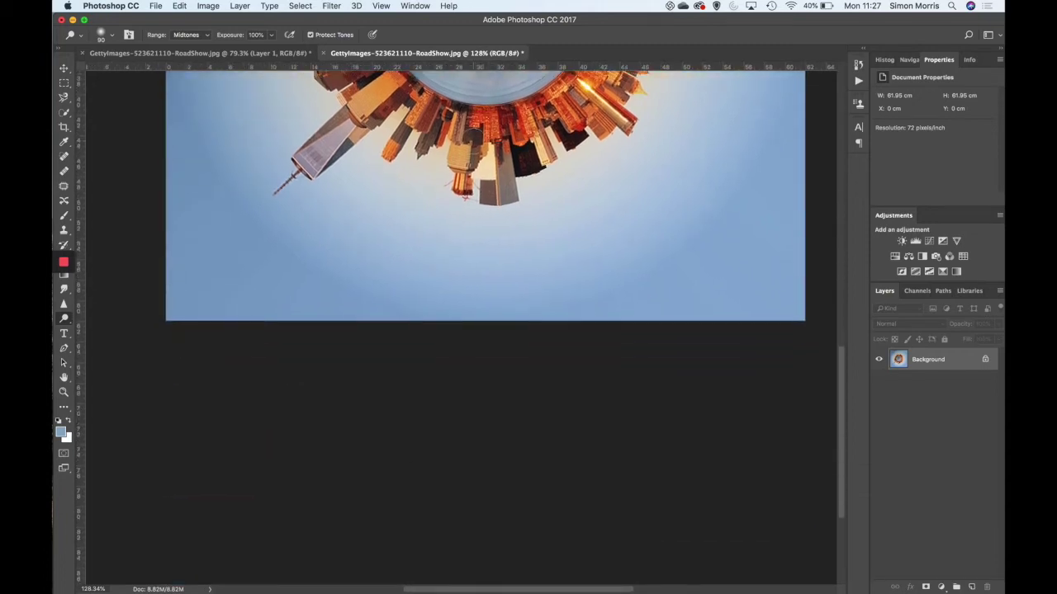
scroll(473, 141, down, 3)
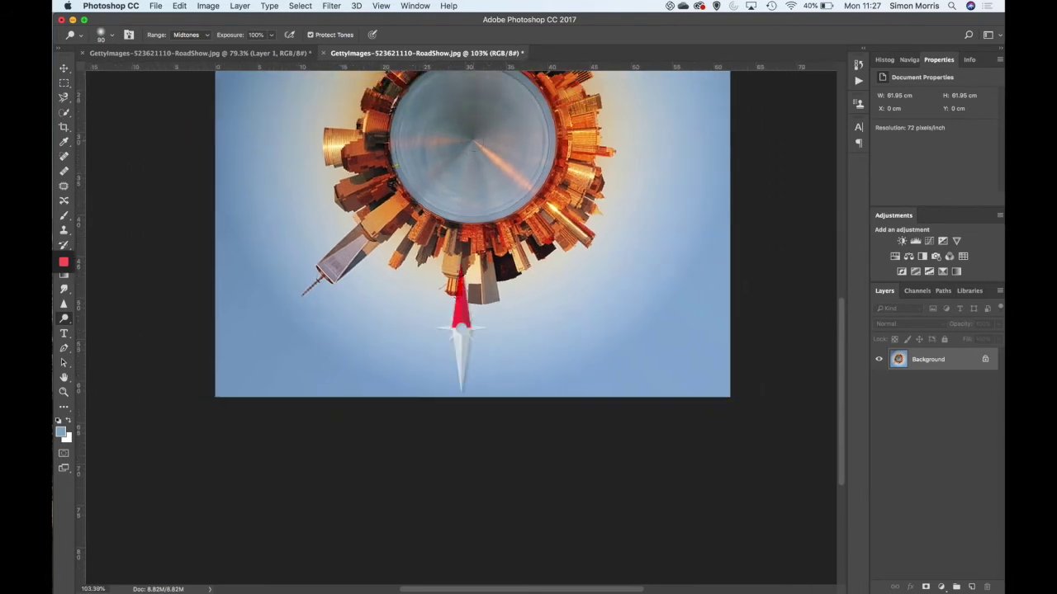
click(175, 54)
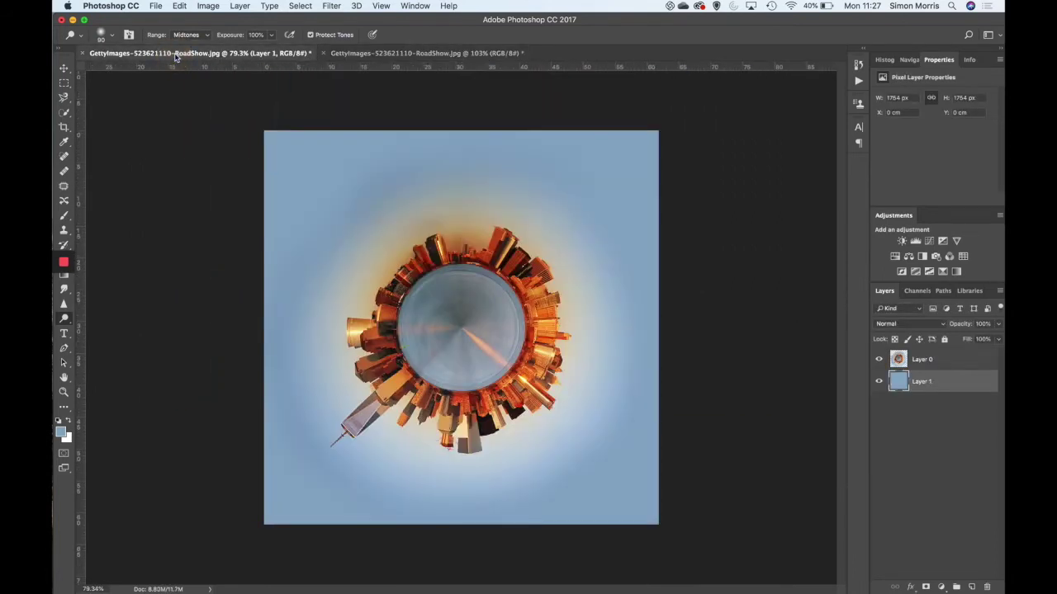
click(364, 52)
scroll(457, 187, down, 3)
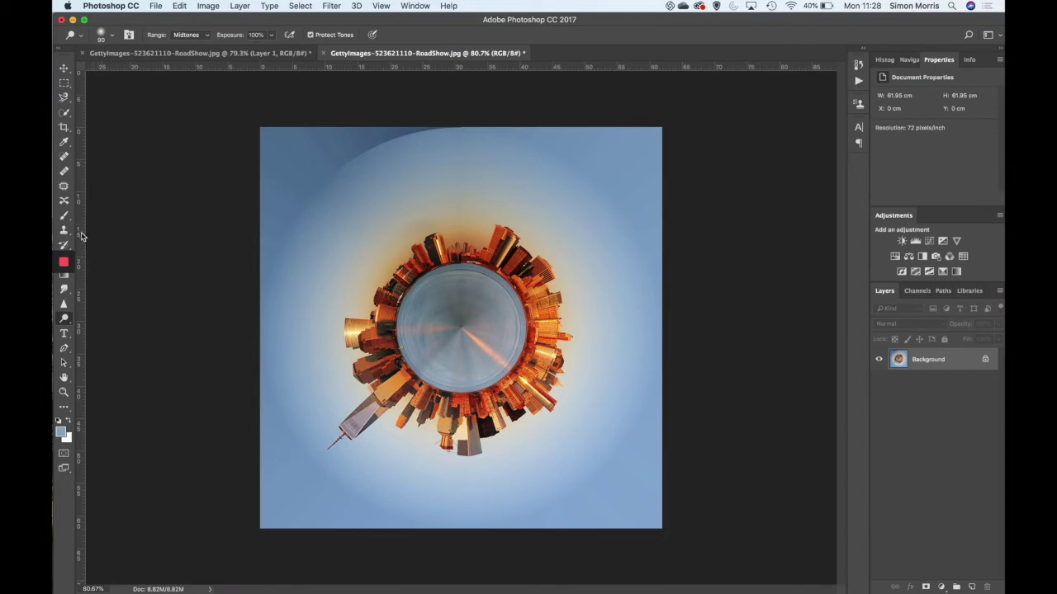
Step: Convert the Background into a regular layer and erase its outer sky and corners with a soft 600 px eraser at 0% hardness
key(e)
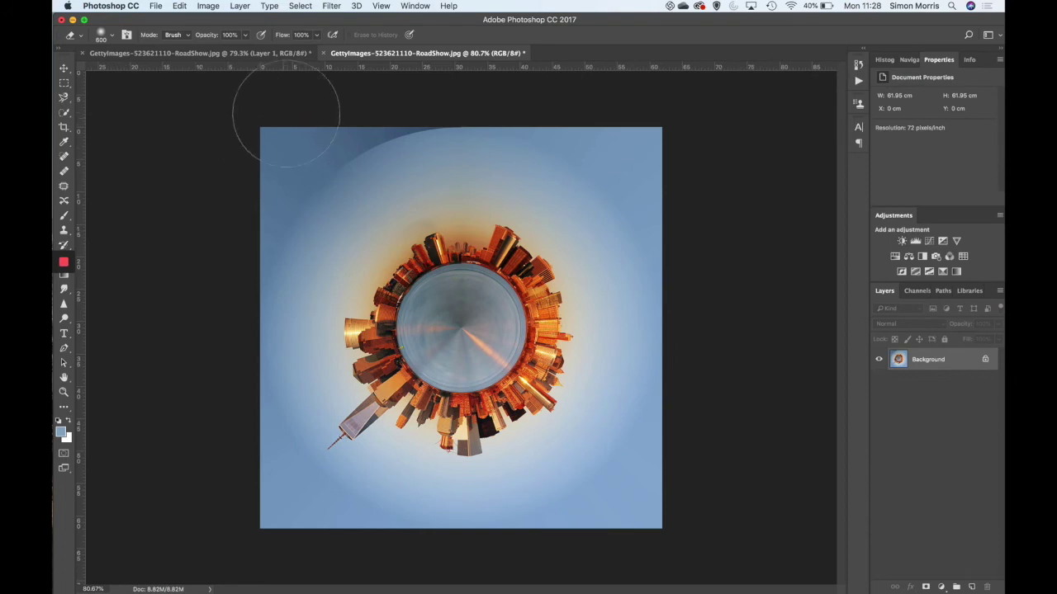
click(101, 35)
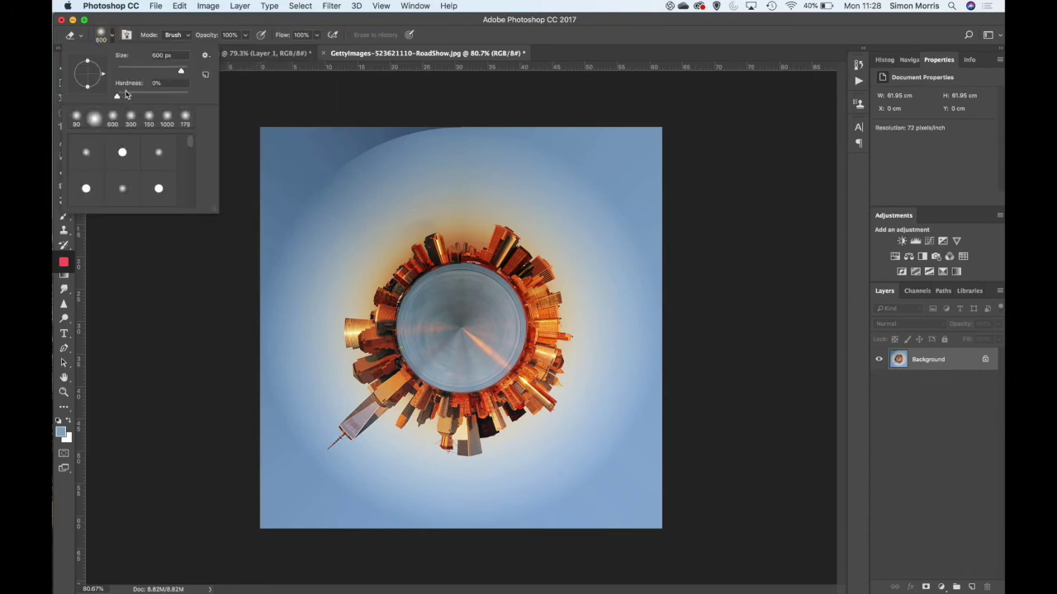
click(286, 120)
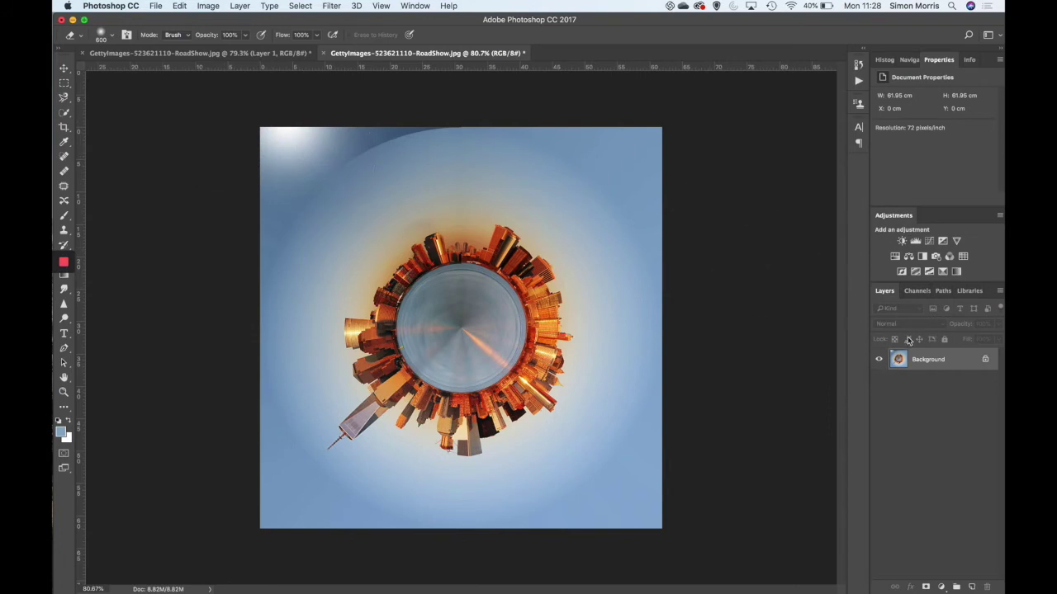
click(985, 360)
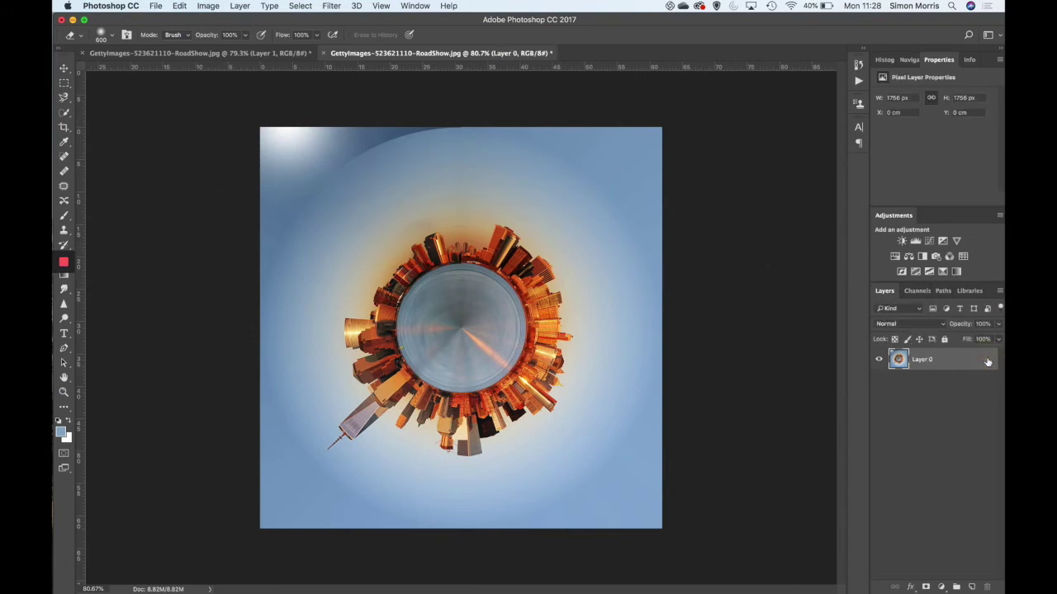
mouse_move(353, 118)
mouse_down()
mouse_move(307, 132)
mouse_move(251, 188)
mouse_move(280, 127)
mouse_move(379, 88)
mouse_move(278, 159)
mouse_move(236, 260)
mouse_move(251, 205)
mouse_move(286, 160)
mouse_move(455, 77)
mouse_move(562, 84)
mouse_move(617, 108)
mouse_move(528, 89)
mouse_move(508, 96)
mouse_move(482, 88)
mouse_move(617, 101)
mouse_move(670, 163)
mouse_move(632, 142)
mouse_move(682, 172)
mouse_move(711, 266)
mouse_move(688, 441)
mouse_move(648, 500)
mouse_move(532, 585)
mouse_move(414, 588)
mouse_move(316, 563)
mouse_move(303, 548)
mouse_move(368, 578)
mouse_move(245, 524)
mouse_move(224, 397)
mouse_move(235, 216)
mouse_move(217, 373)
mouse_move(250, 486)
mouse_move(370, 578)
mouse_move(392, 557)
mouse_move(477, 568)
mouse_move(623, 545)
mouse_move(560, 579)
mouse_move(636, 547)
mouse_move(742, 439)
mouse_move(717, 460)
mouse_move(712, 272)
mouse_move(668, 173)
mouse_move(591, 135)
mouse_move(734, 149)
mouse_up()
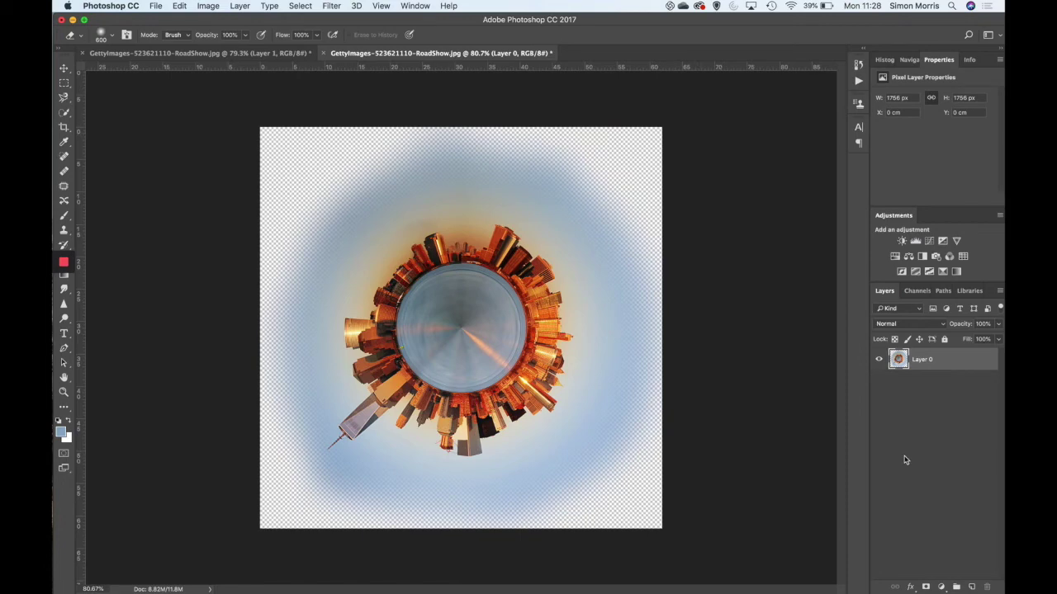
Step: Add a new layer filled with light blue sampled from the sky near the tall tower's spire, and place it beneath Layer 0
click(972, 587)
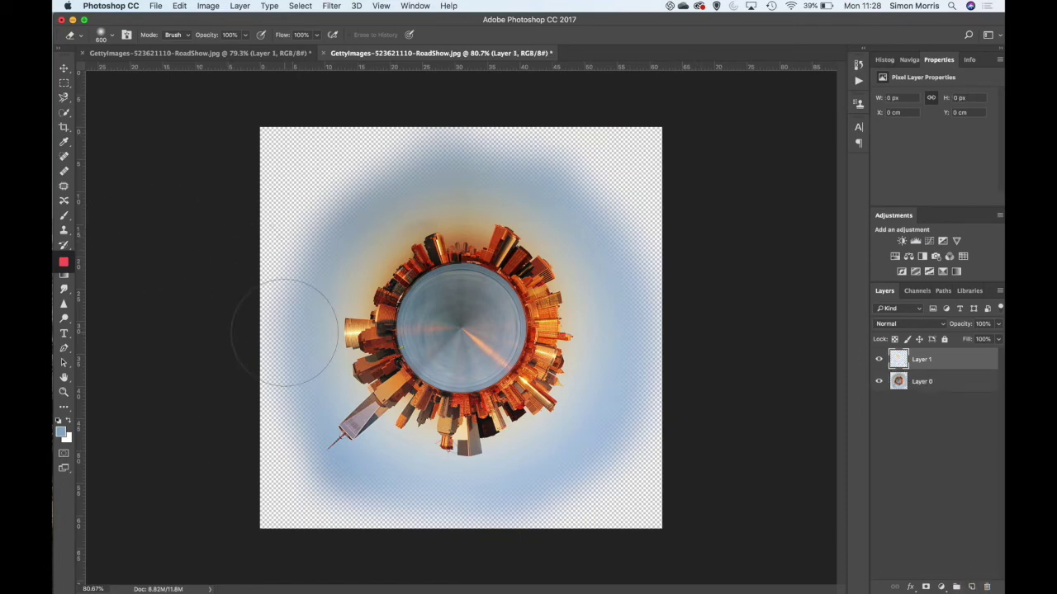
click(64, 410)
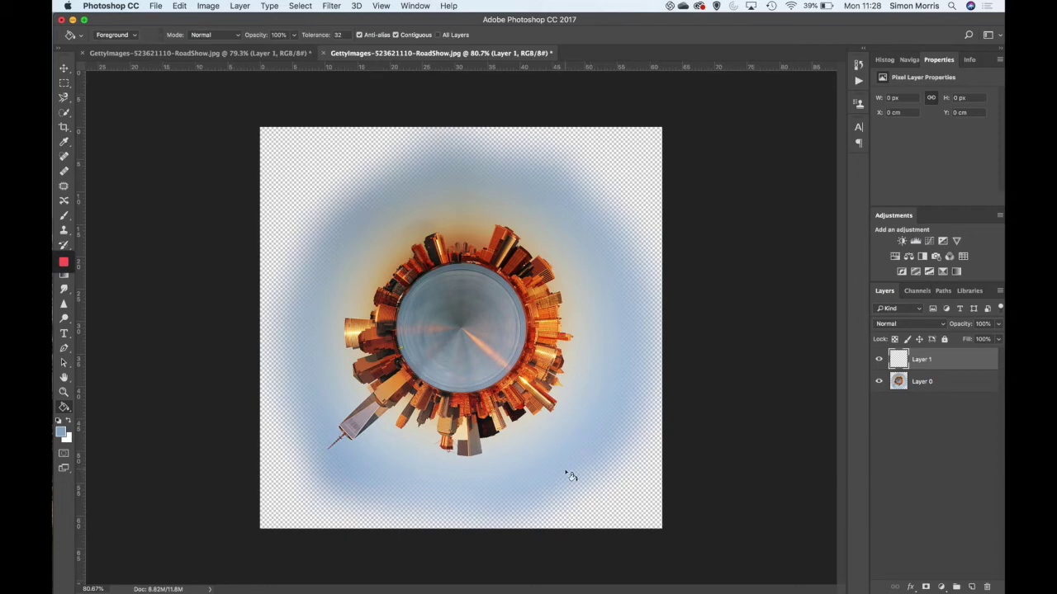
alt+click(603, 441)
click(898, 383)
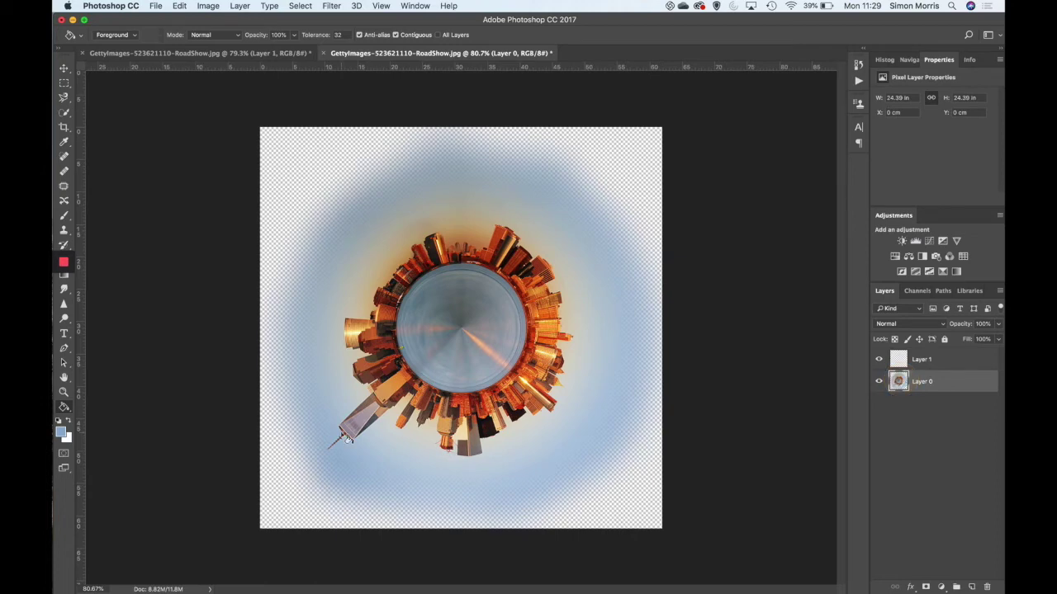
click(346, 461)
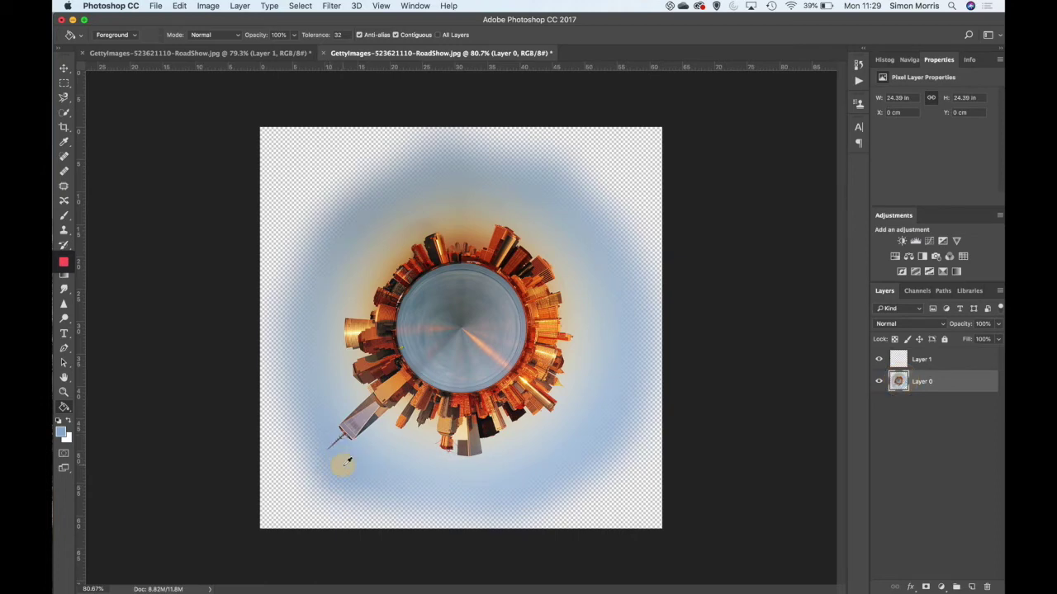
click(914, 362)
click(280, 507)
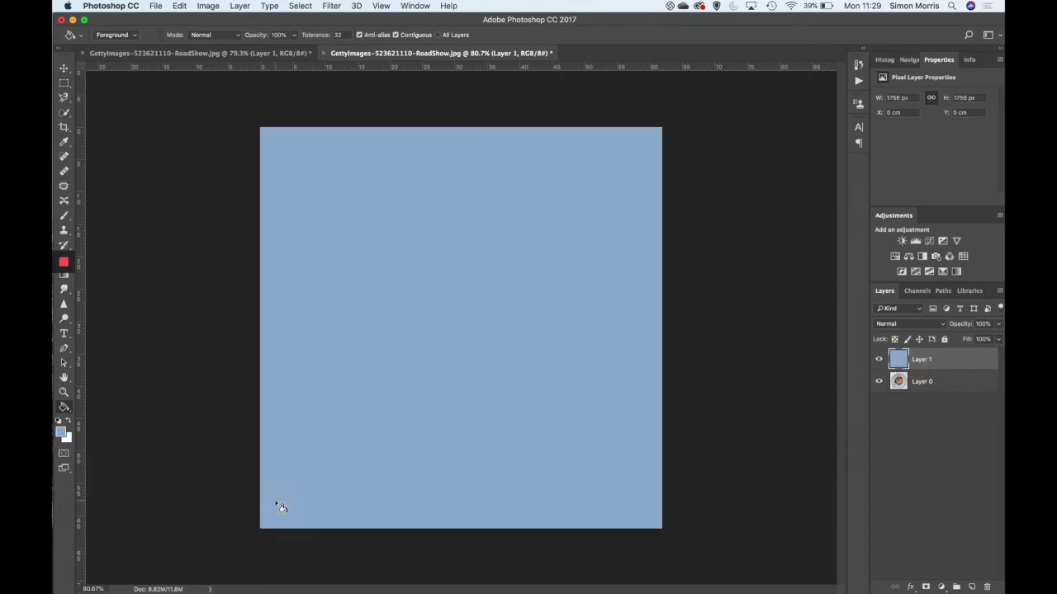
drag(929, 360, 925, 394)
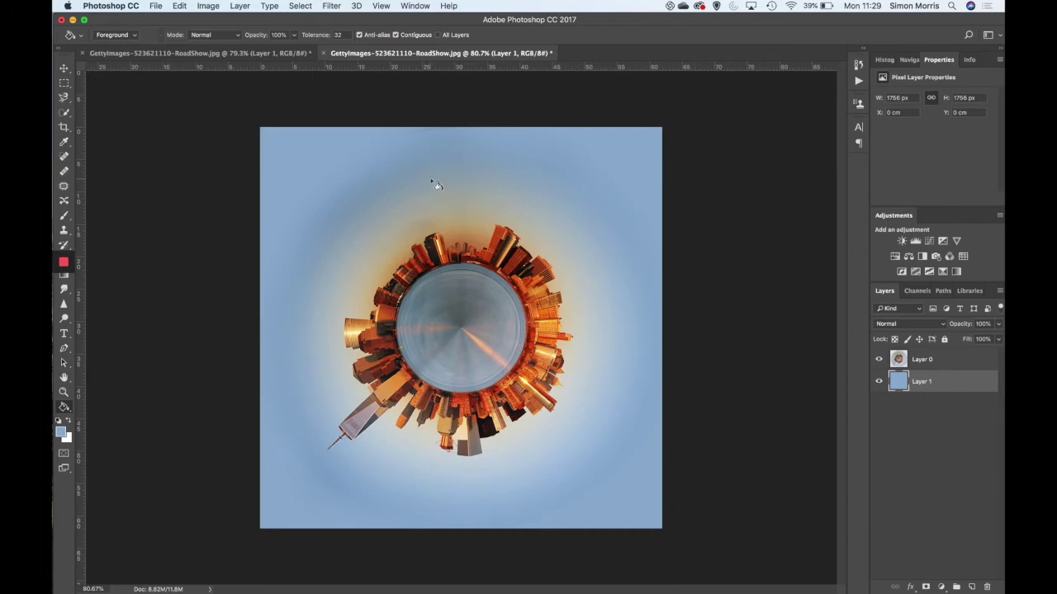
Step: Refill Layer 1 with a slightly deeper blue resampled from the planet's sky
key(e)
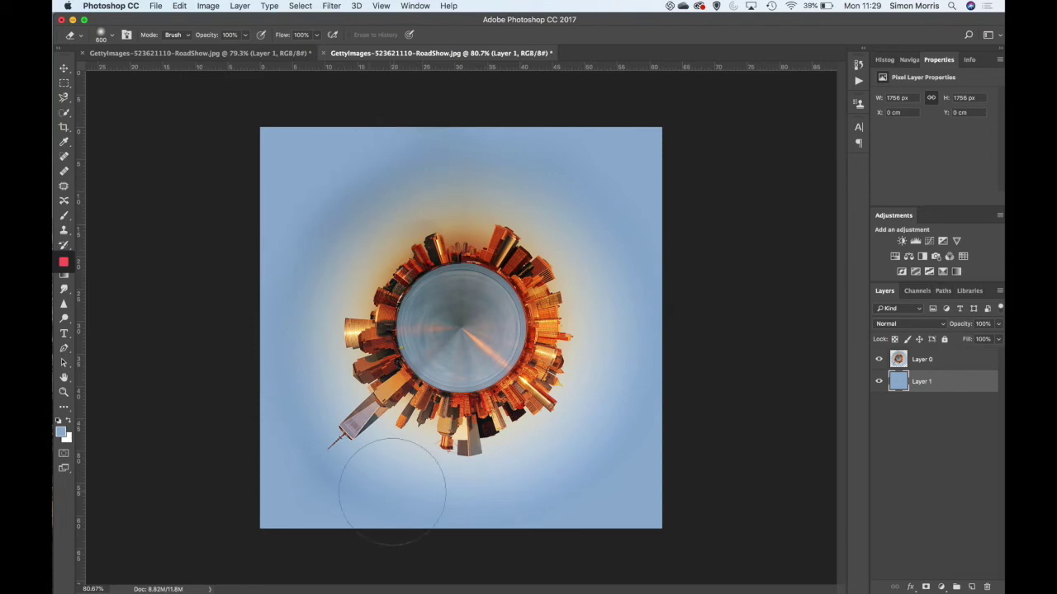
click(65, 409)
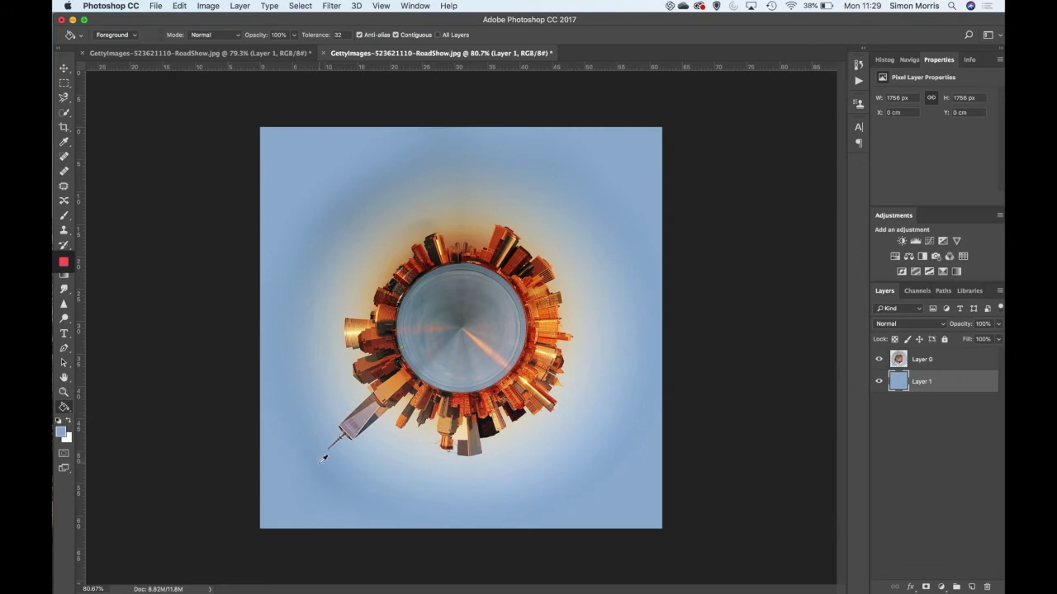
click(274, 523)
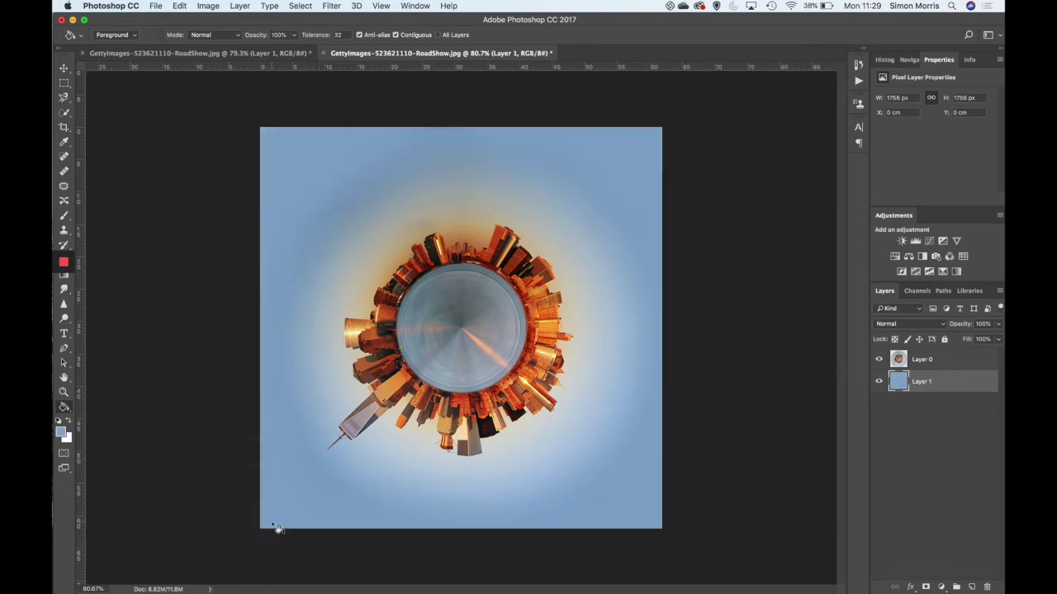
Step: Erase more of Layer 0's outer sky with the soft 600 px eraser to blend it into the blue backdrop
key(e)
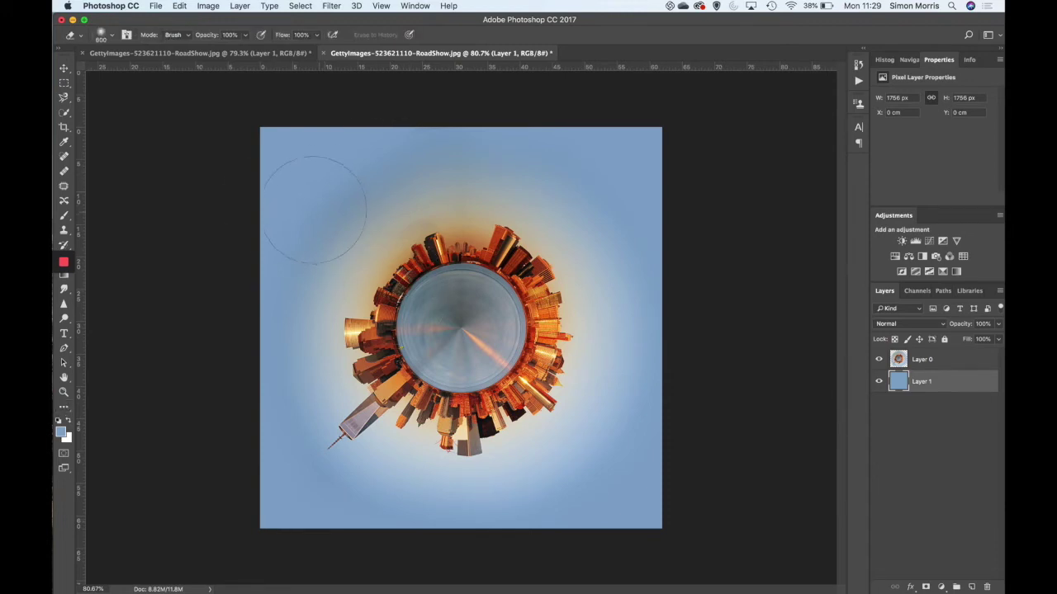
mouse_move(236, 385)
mouse_down()
mouse_move(232, 416)
mouse_move(222, 387)
mouse_up()
click(894, 365)
mouse_move(233, 425)
mouse_down()
mouse_move(273, 517)
mouse_move(306, 545)
mouse_move(517, 570)
mouse_move(602, 541)
mouse_move(645, 504)
mouse_move(717, 365)
mouse_move(717, 261)
mouse_move(682, 171)
mouse_move(573, 109)
mouse_move(541, 106)
mouse_up()
drag(354, 128, 276, 184)
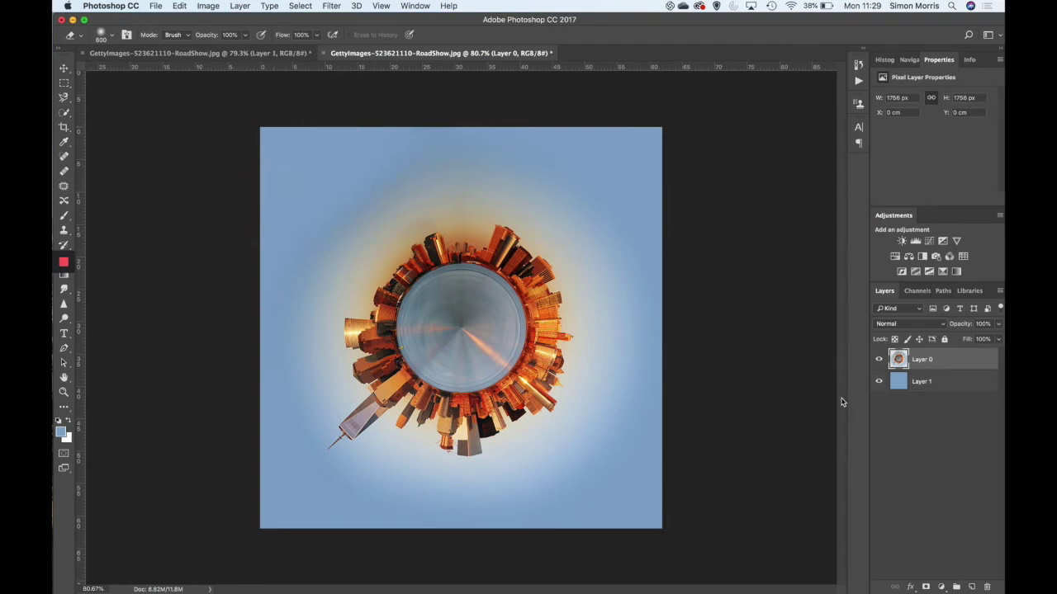
Step: Switch to the Gradient tool in radial style with Layer 1 selected, and hide Layer 1 so only Layer 0's planet shows
click(897, 382)
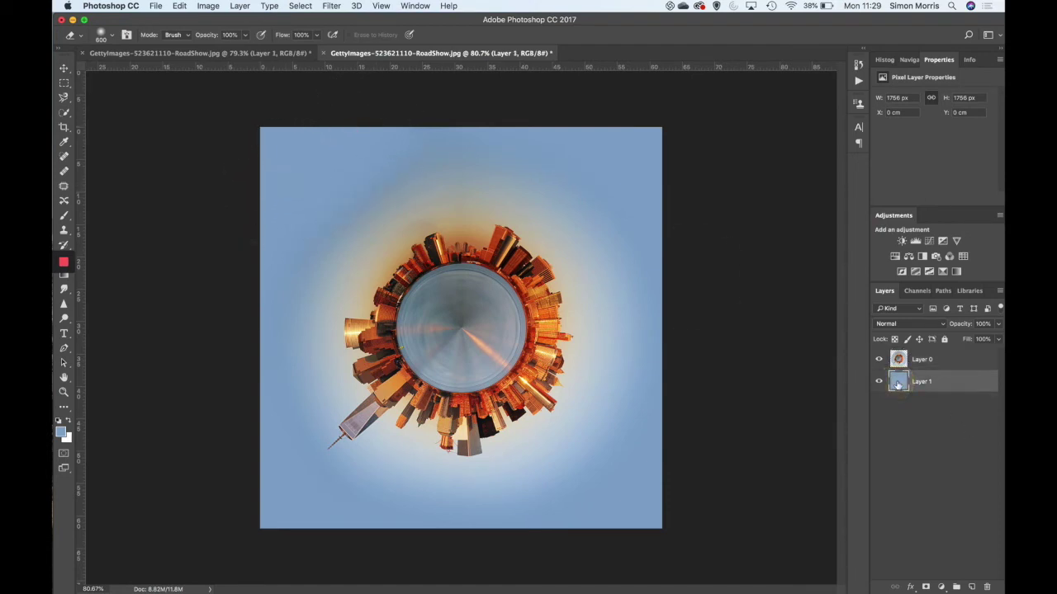
click(878, 359)
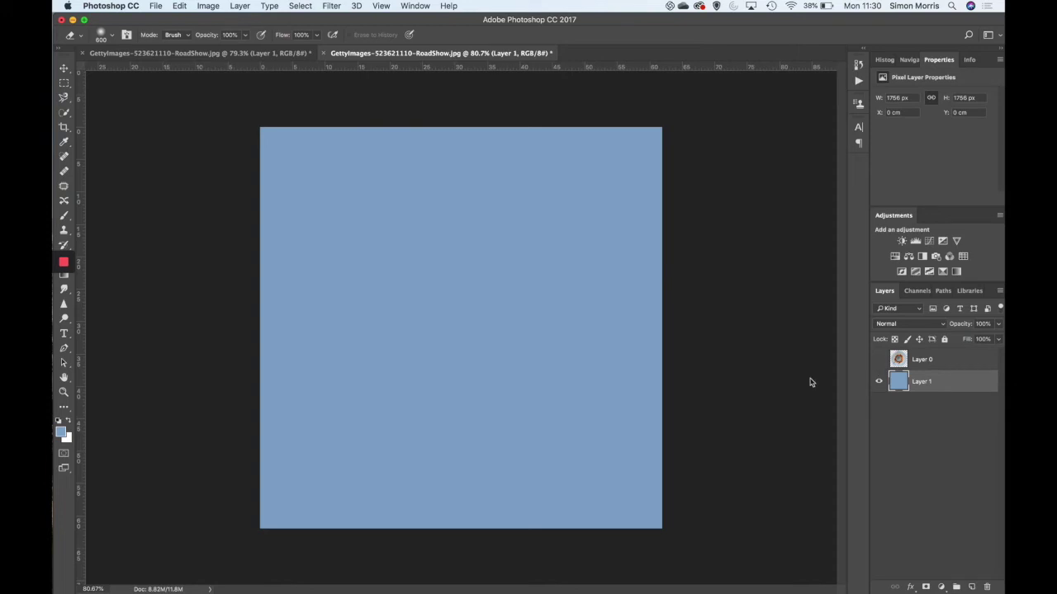
key(g)
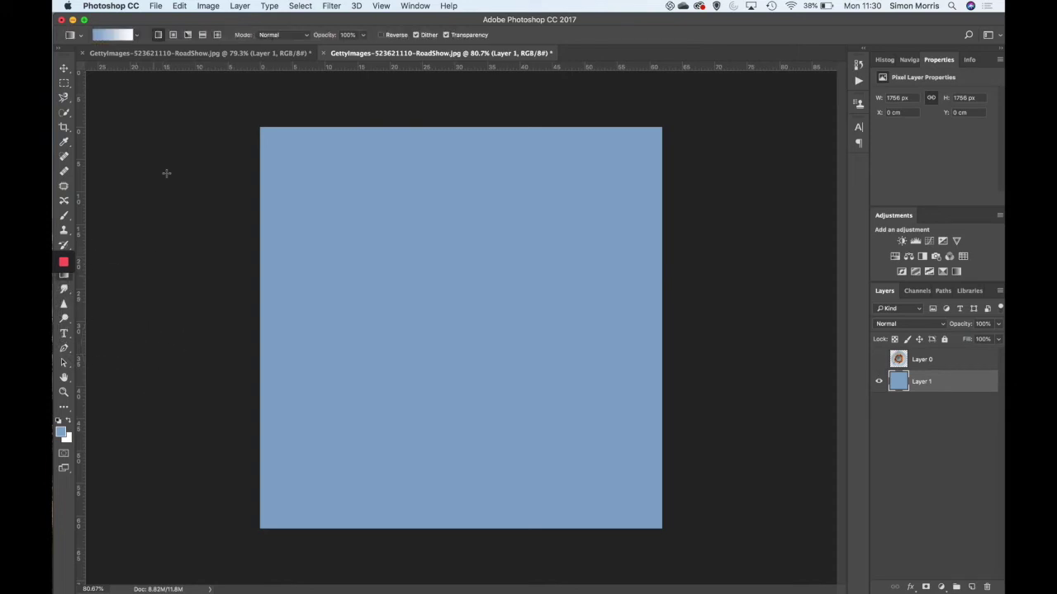
click(138, 38)
click(114, 37)
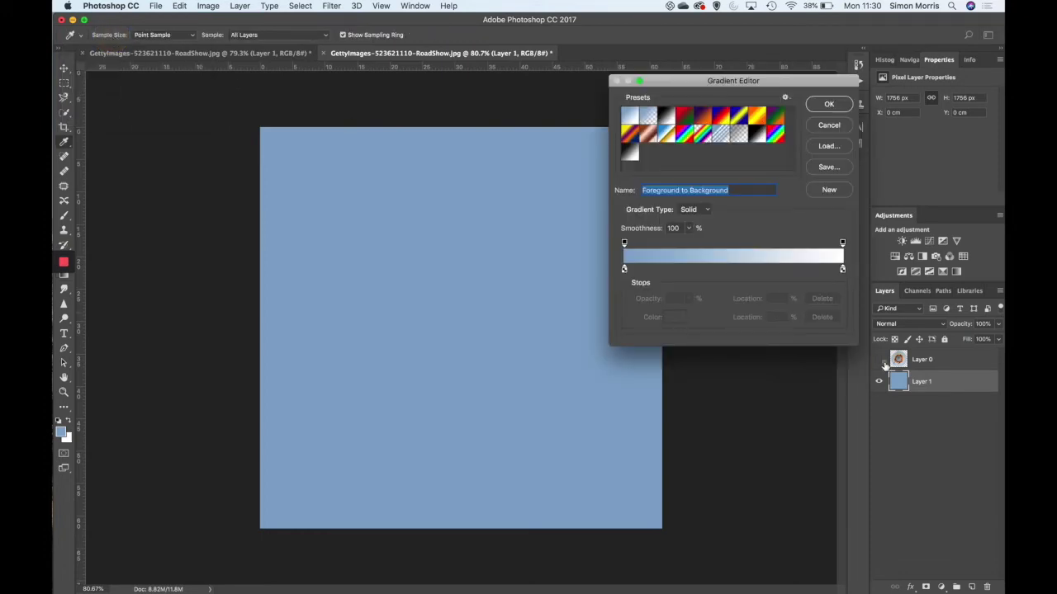
click(833, 120)
click(880, 361)
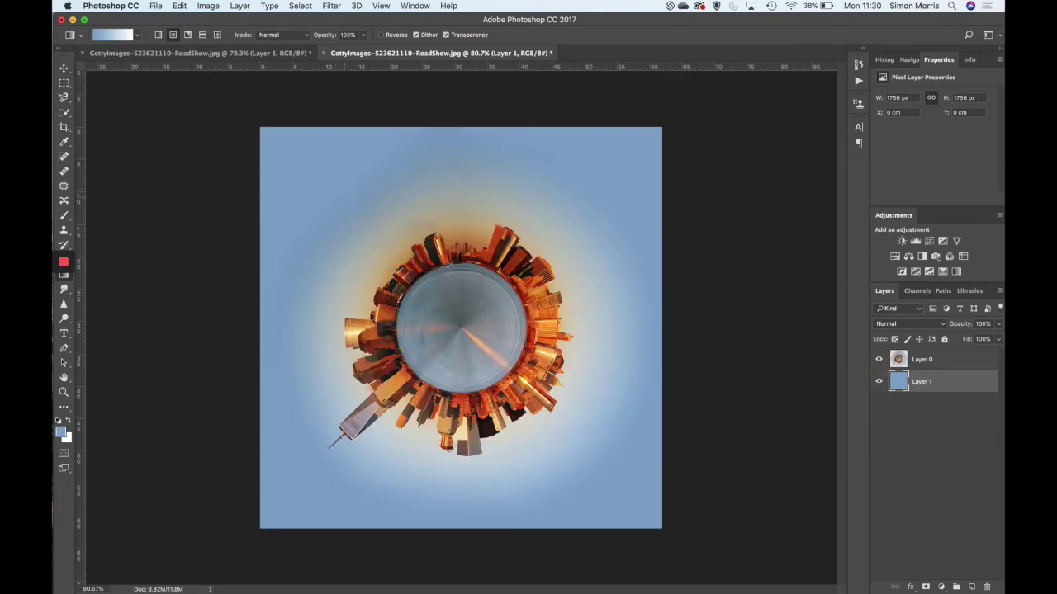
click(878, 382)
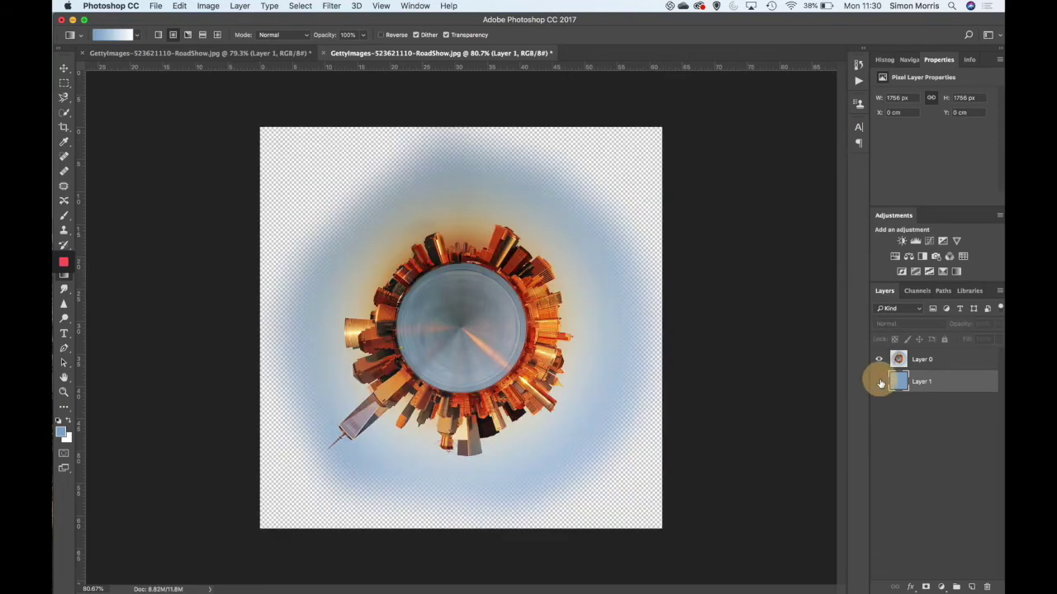
Step: Set the gradient's white end stop to pale blue #bdcede sampled from the sky around the planet
click(104, 38)
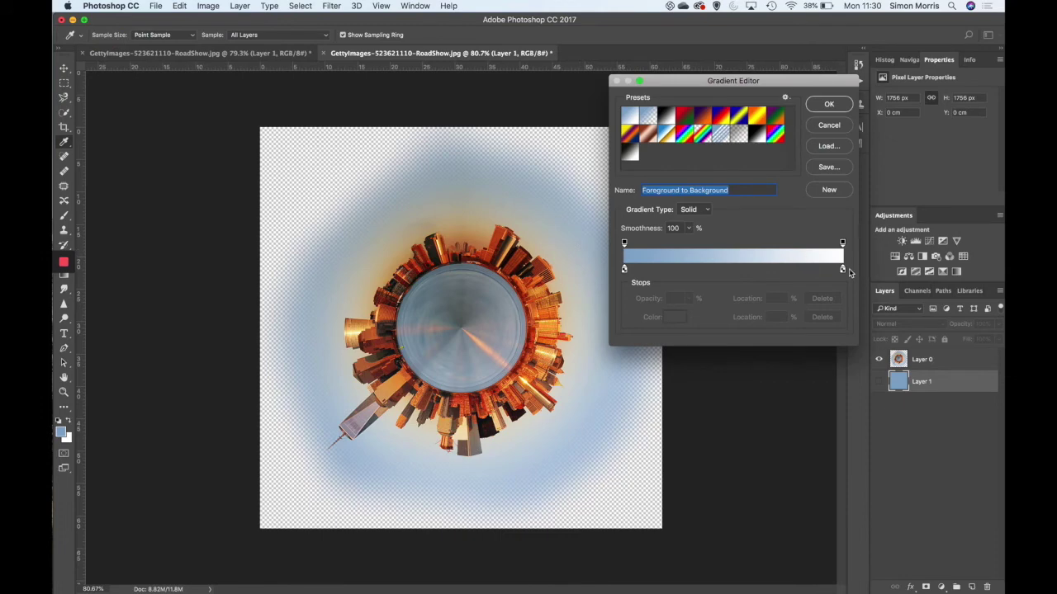
double_click(842, 270)
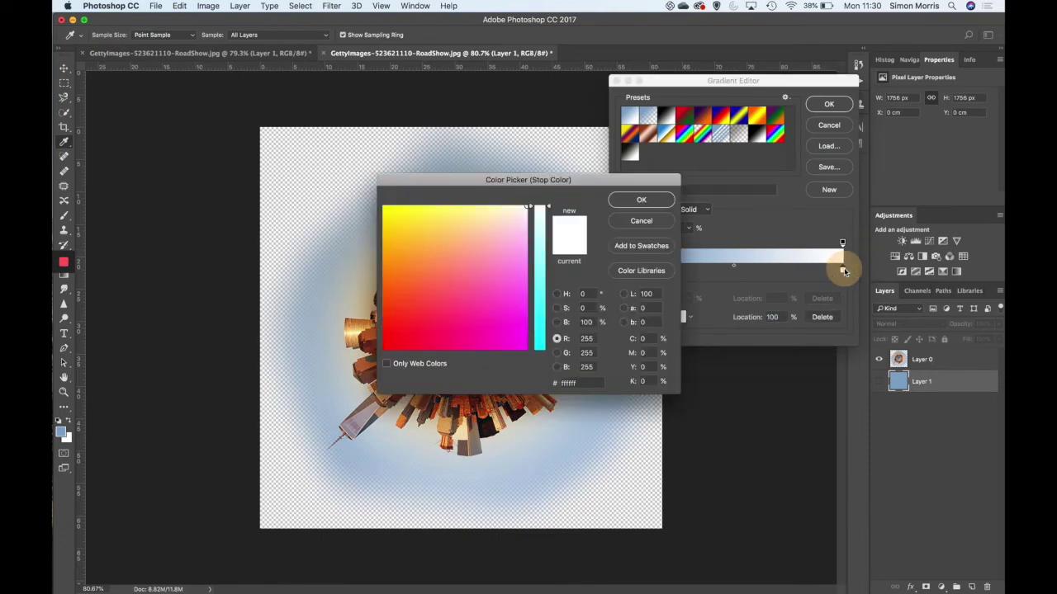
click(553, 455)
click(549, 450)
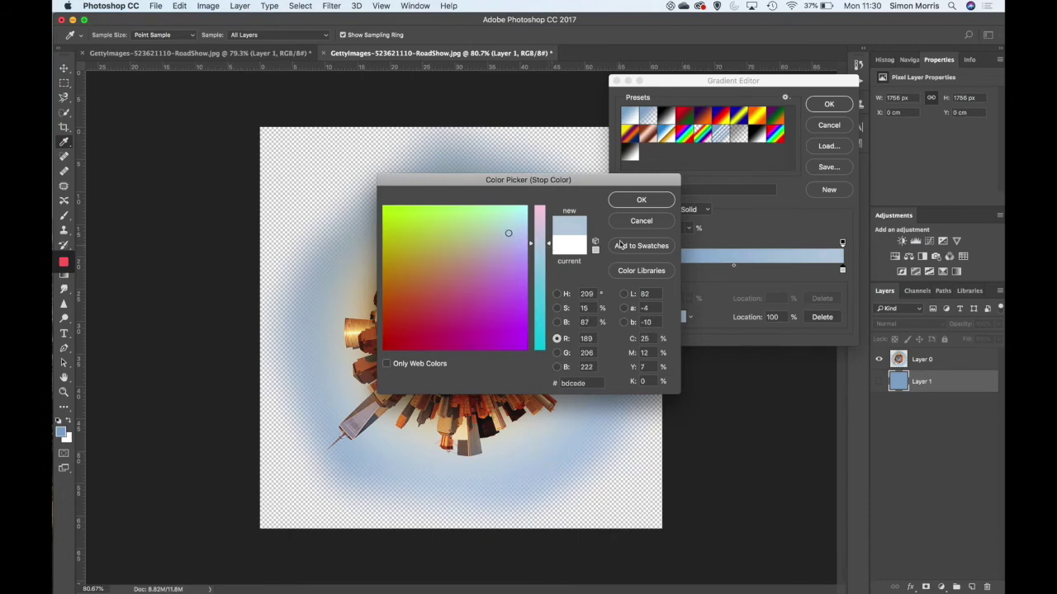
click(637, 200)
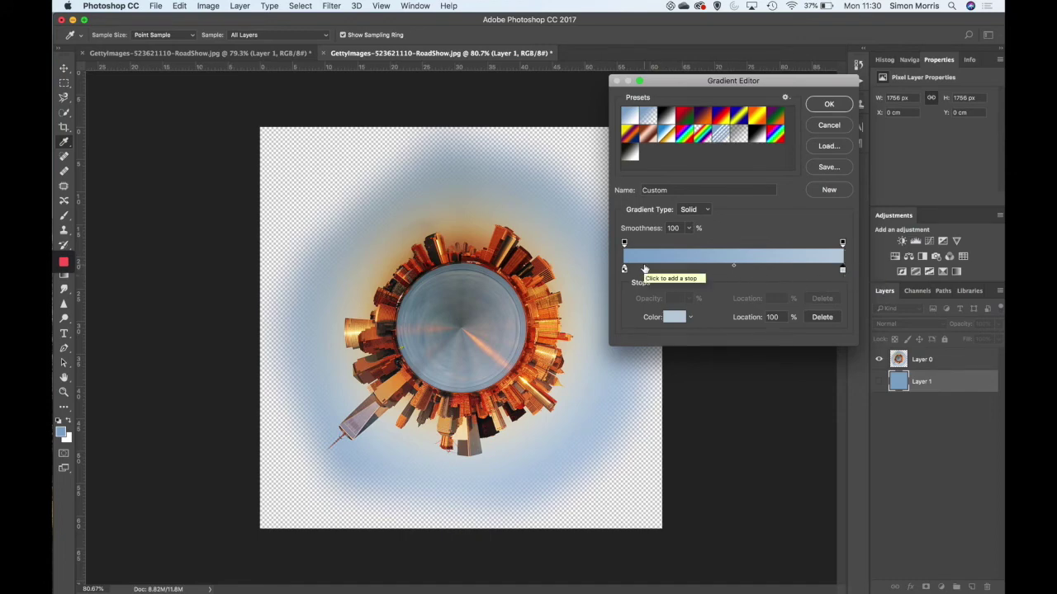
click(830, 107)
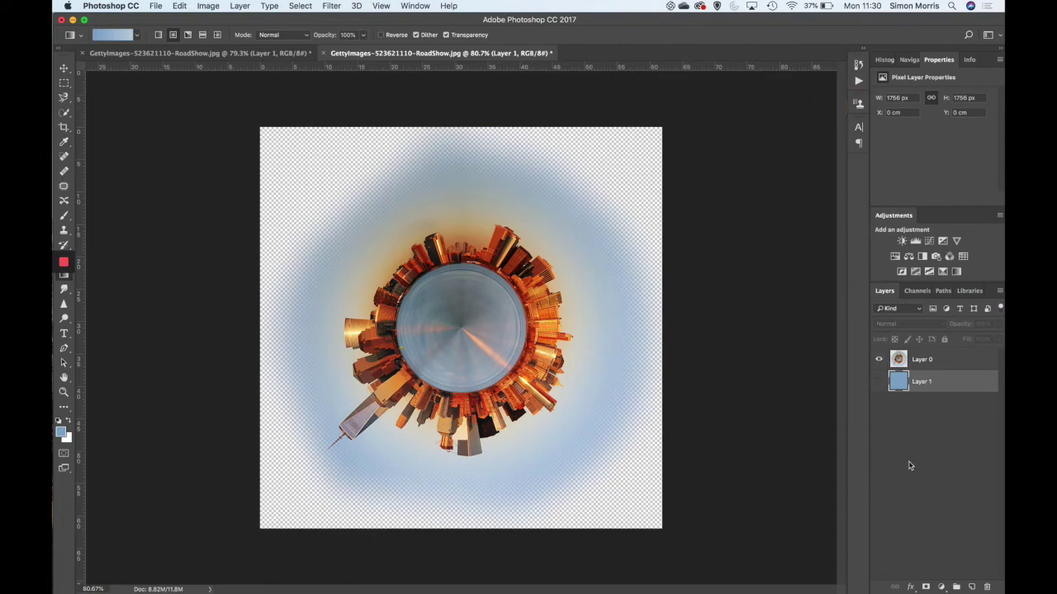
Step: Add a new layer beneath Layer 0, draw the radial gradient from the planet's centre toward a canvas corner, and hide Layer 0
click(972, 587)
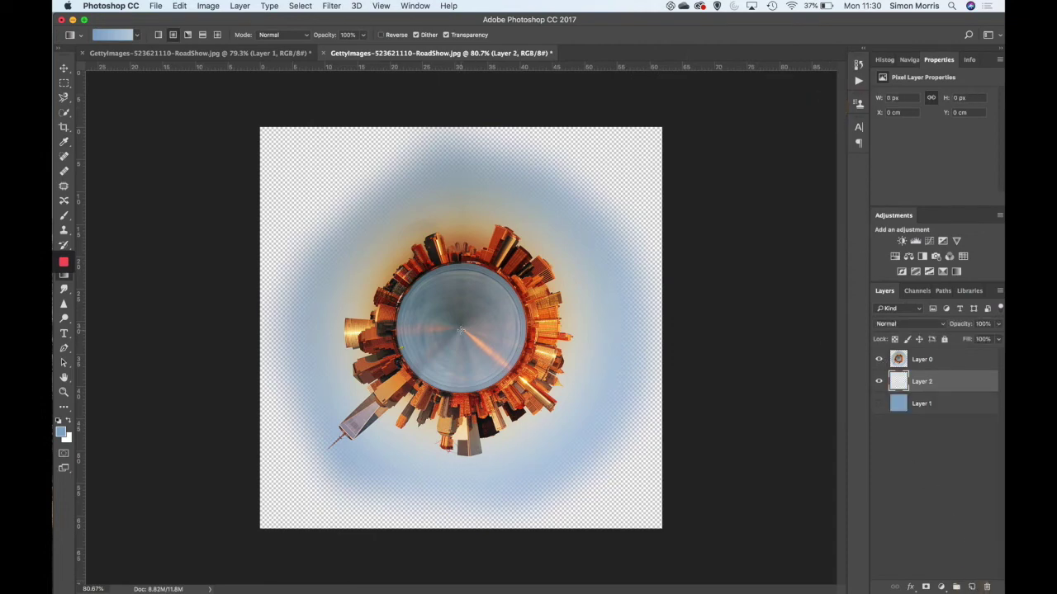
drag(464, 330, 645, 506)
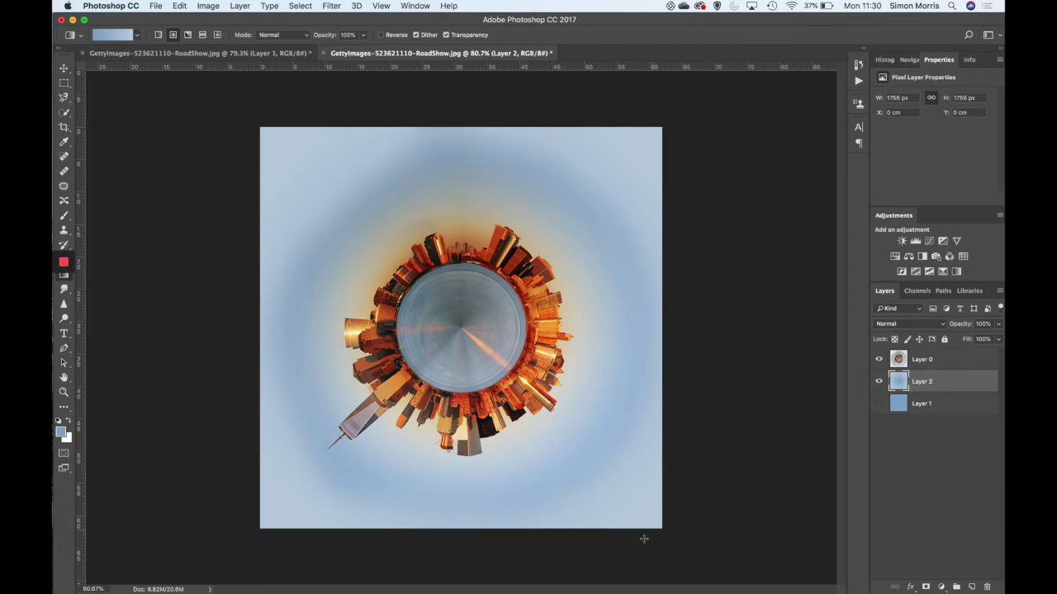
click(878, 360)
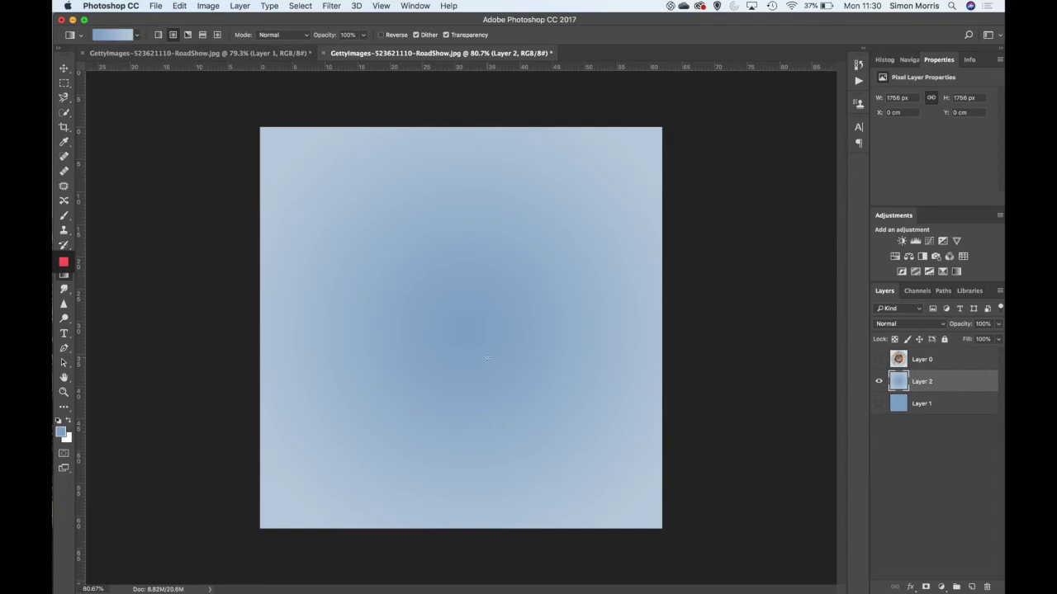
Step: Reverse the gradient's stops to pale blue at 0% and deeper blue at 100%, and redraw it across Layer 2 from the centre outward
click(136, 36)
click(112, 34)
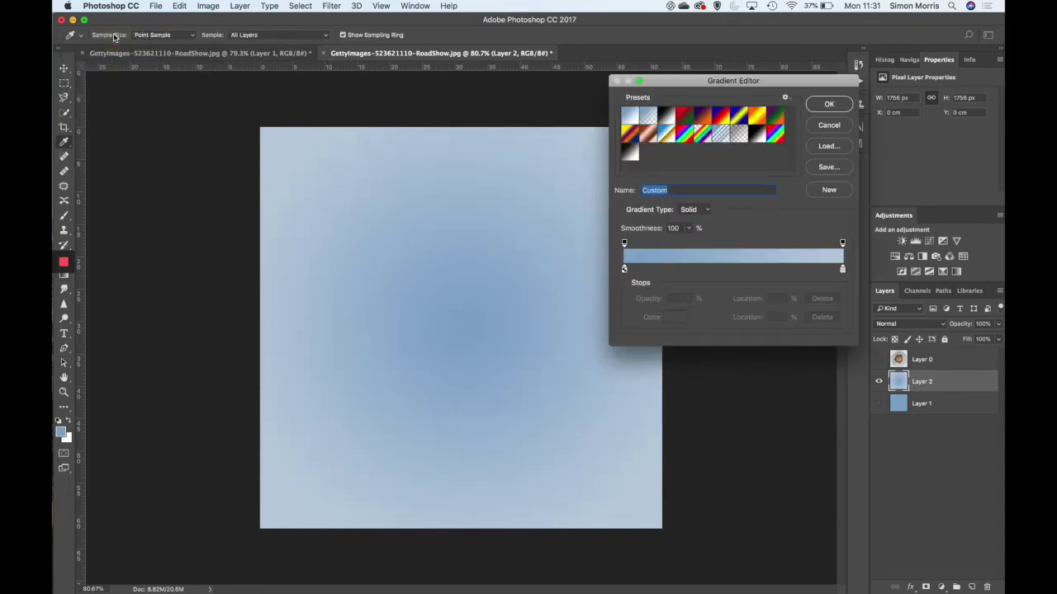
drag(624, 270, 764, 270)
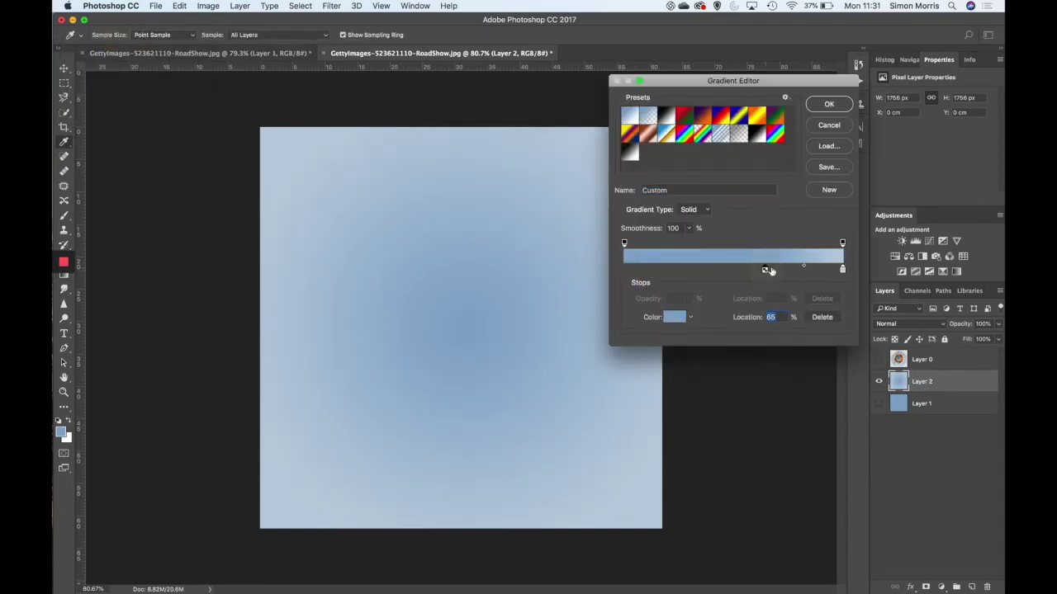
click(842, 270)
drag(844, 272, 624, 273)
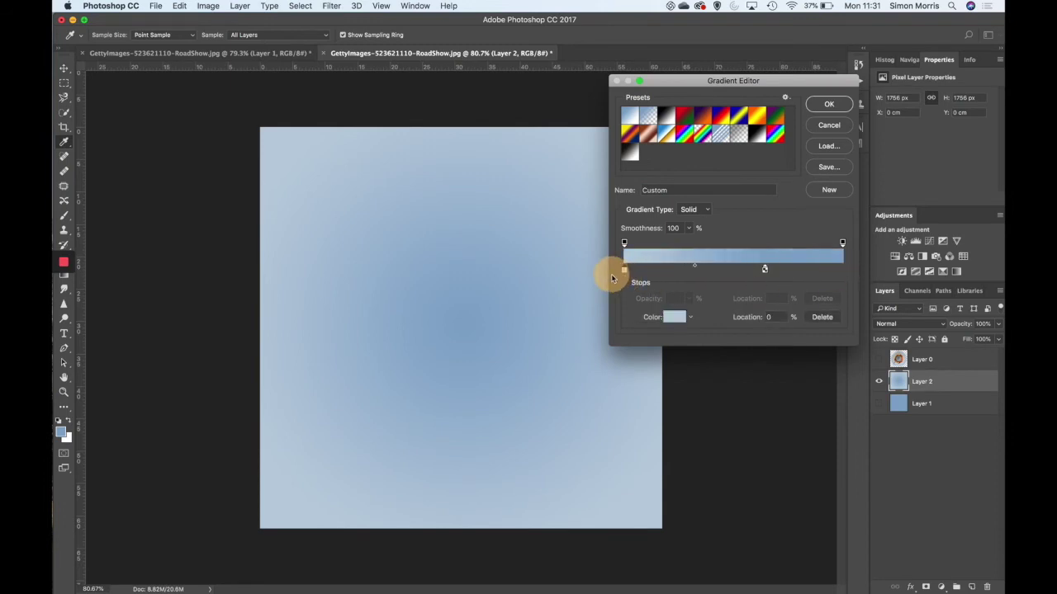
drag(766, 273, 843, 271)
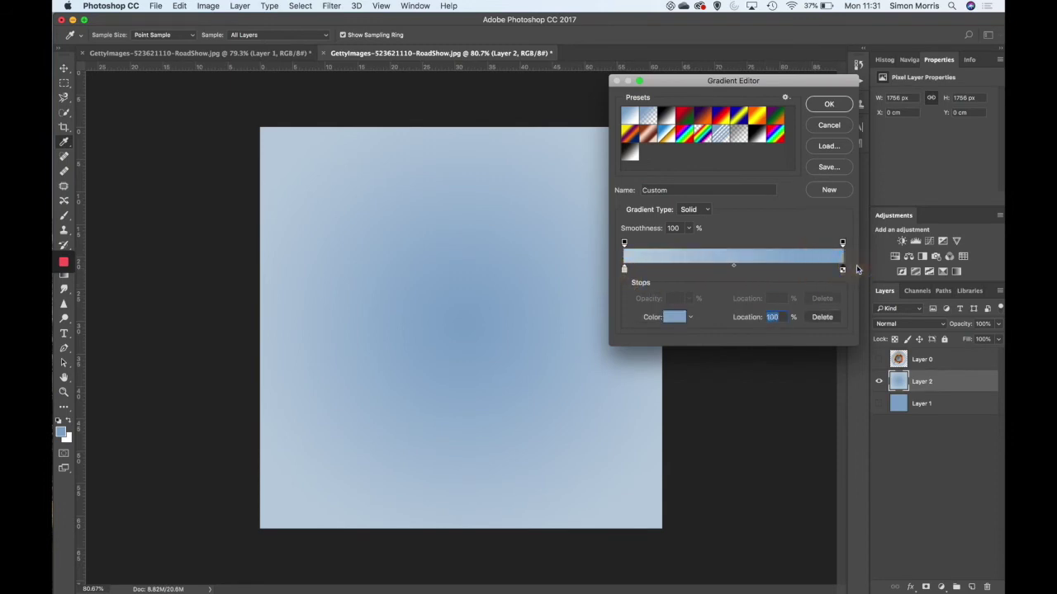
click(828, 105)
drag(448, 317, 633, 500)
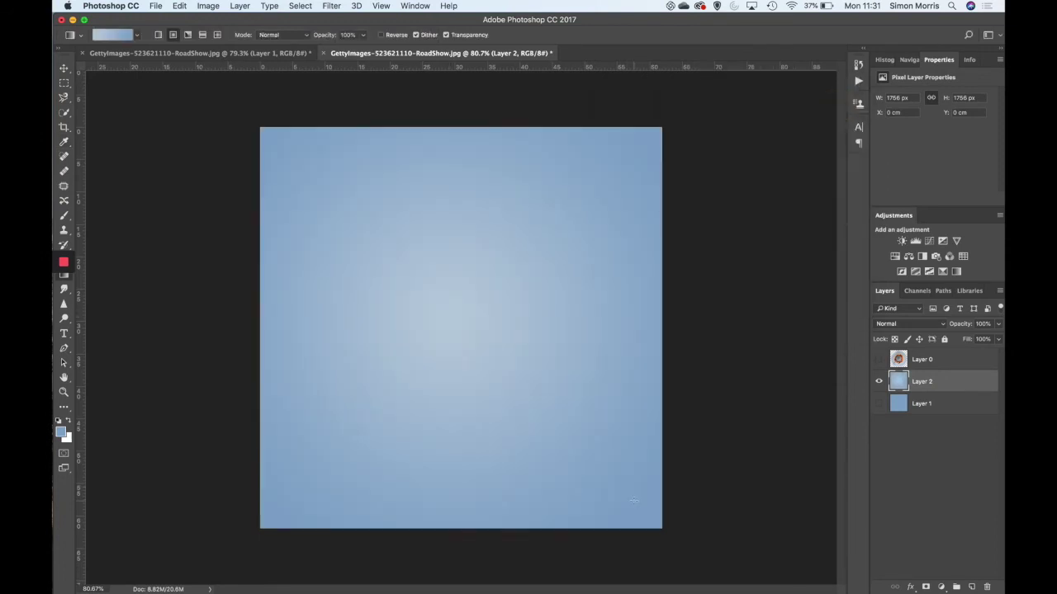
click(879, 360)
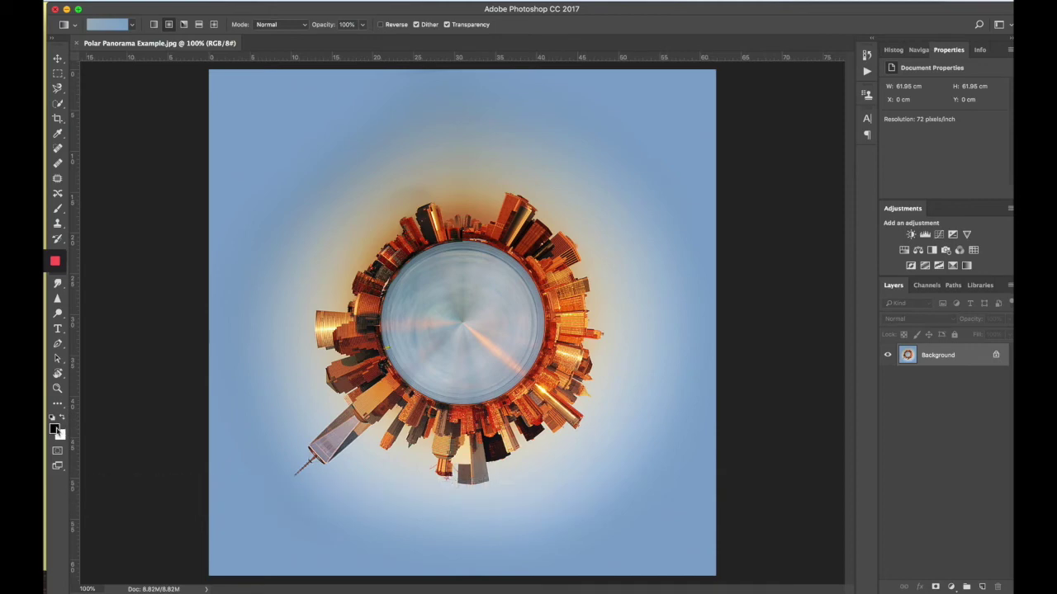
Step: In Polar Panorama Example.jpg, sample sky blues #88a3be and #86a8cd from the image as the background and foreground colours
click(55, 428)
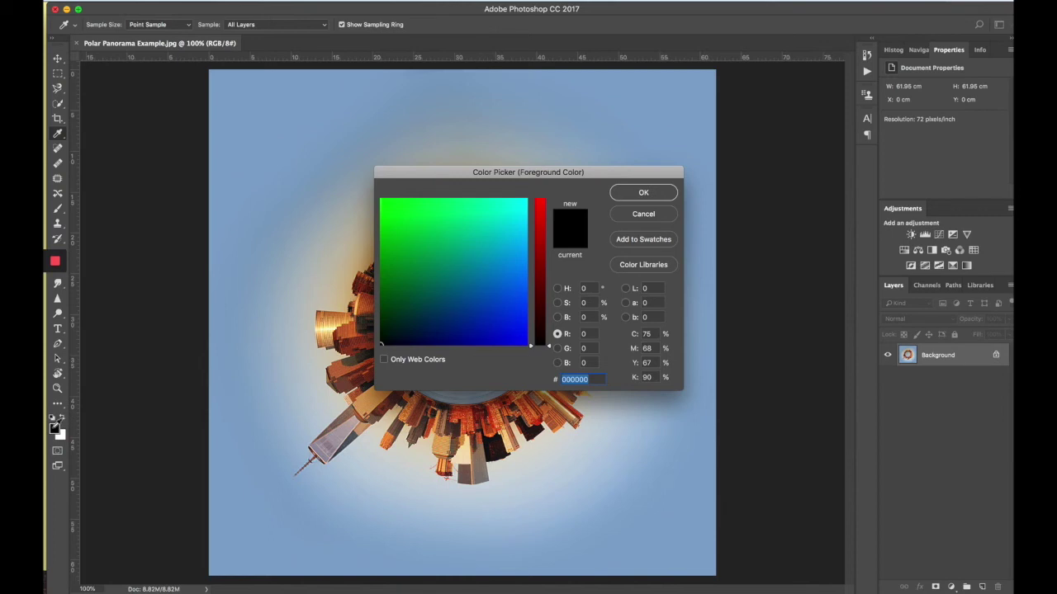
click(299, 216)
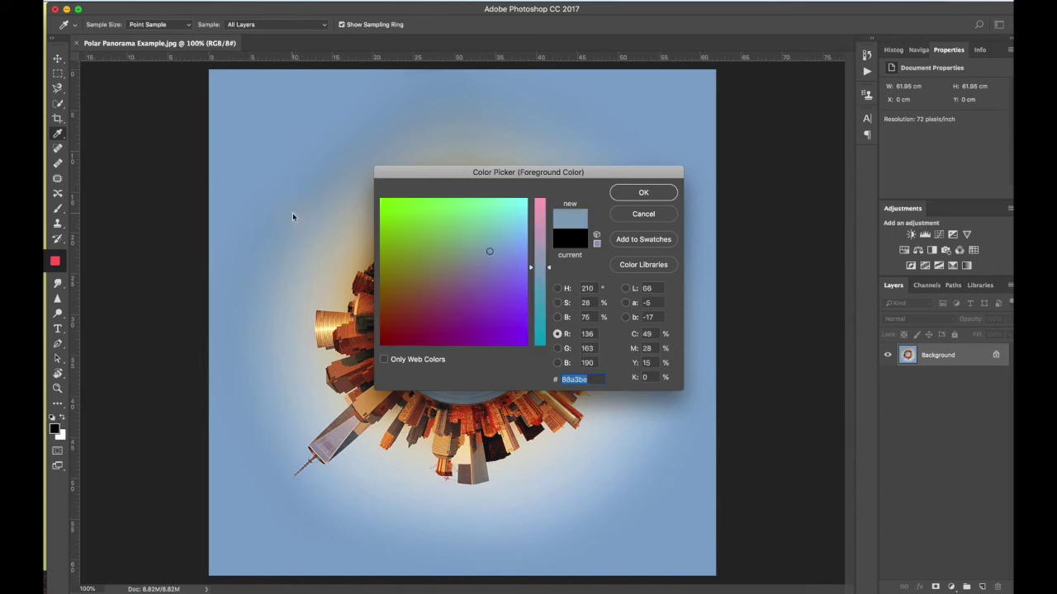
click(644, 191)
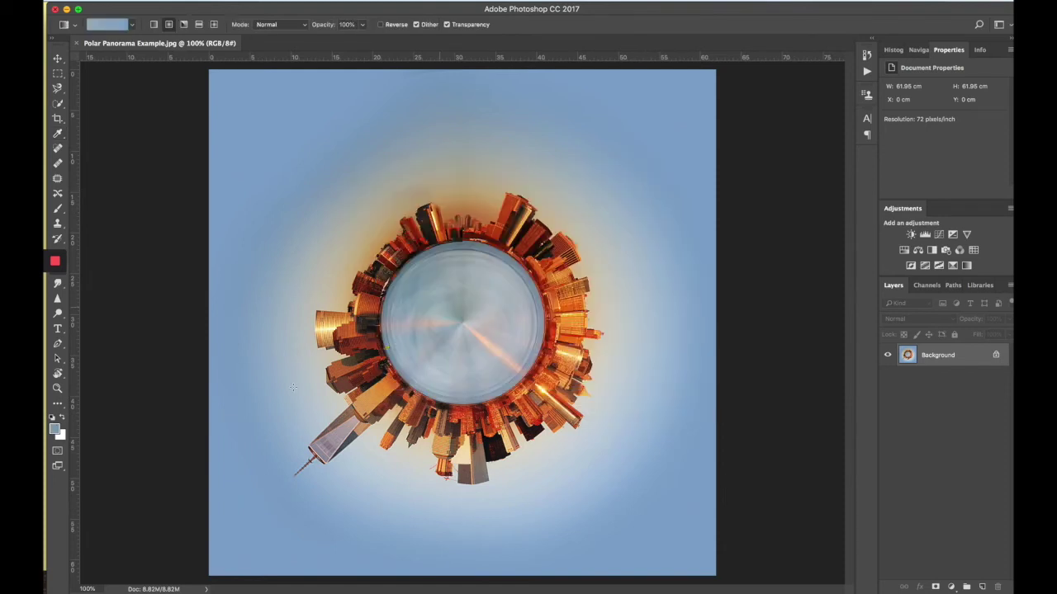
click(63, 419)
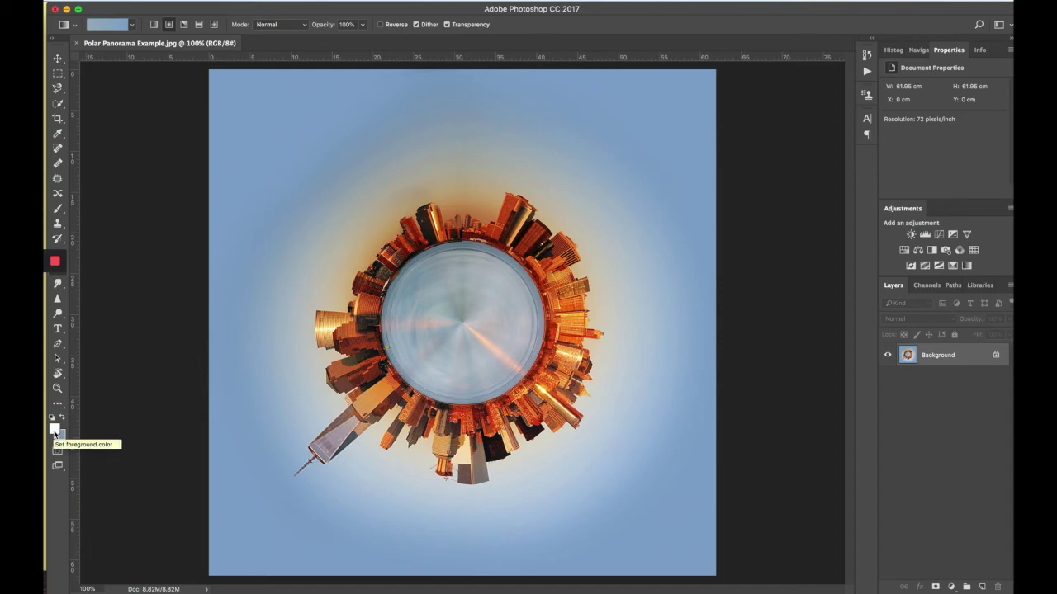
click(55, 430)
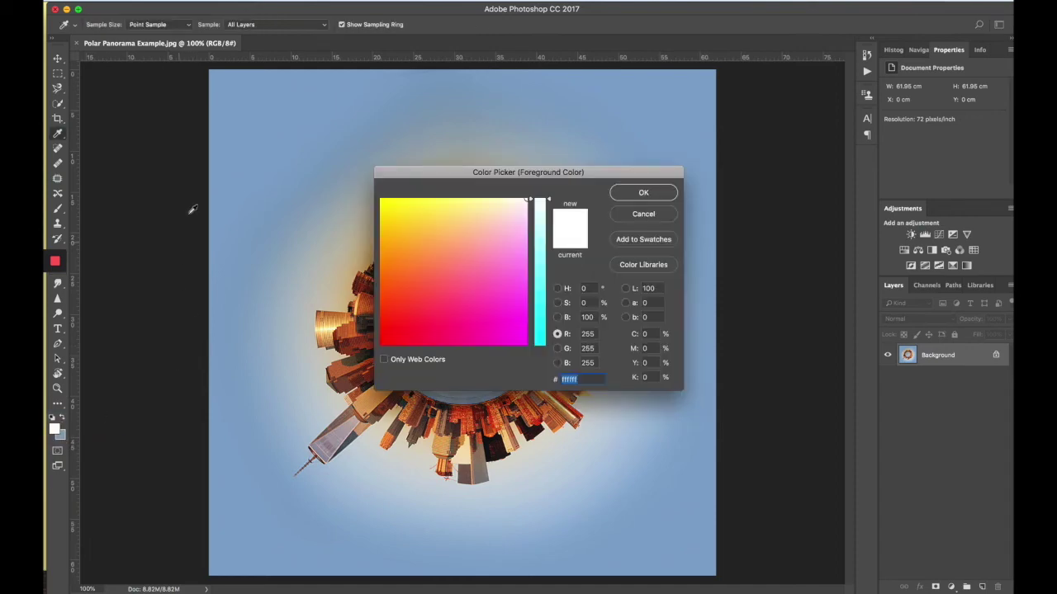
click(218, 164)
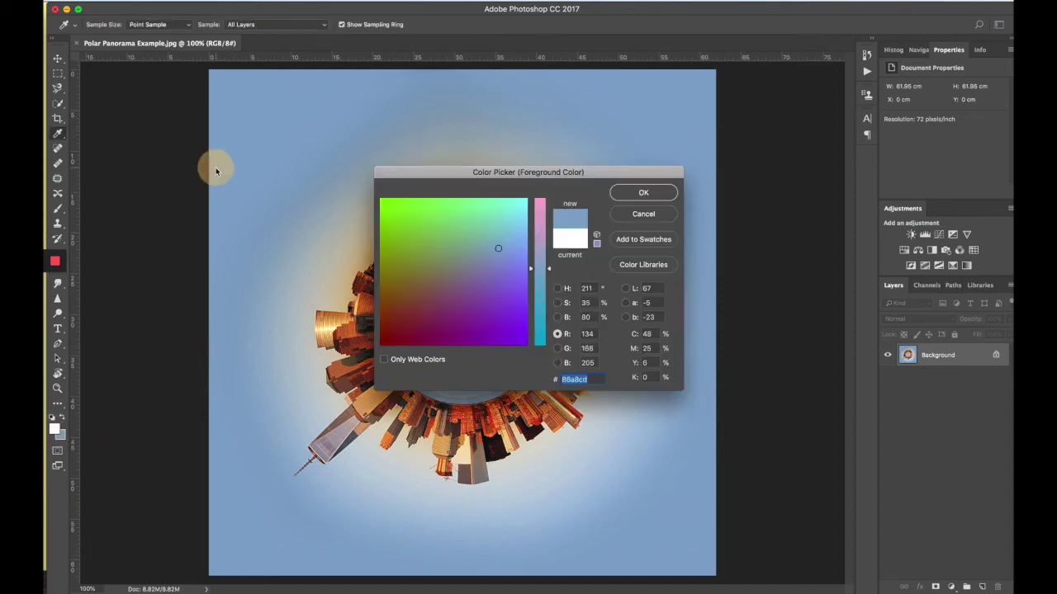
click(647, 192)
click(293, 10)
drag(293, 10, 313, 10)
click(79, 279)
click(152, 24)
click(91, 50)
drag(226, 11, 202, 7)
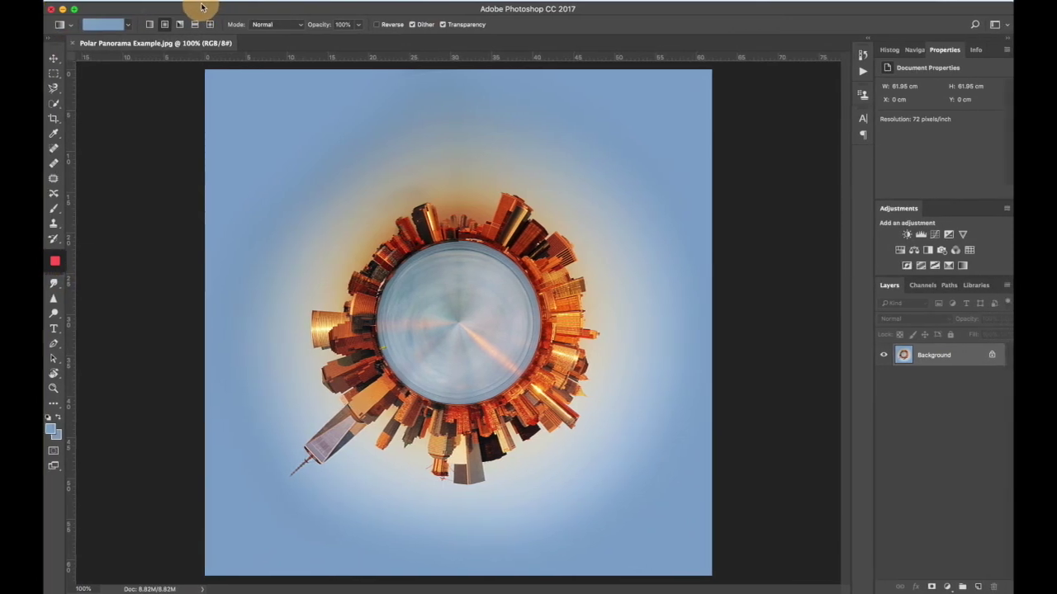
Step: Replace the #88a3be swatch with tan #cdbd9c sampled from the glow around the buildings, and swap the foreground and background colours
click(58, 418)
click(58, 418)
click(63, 431)
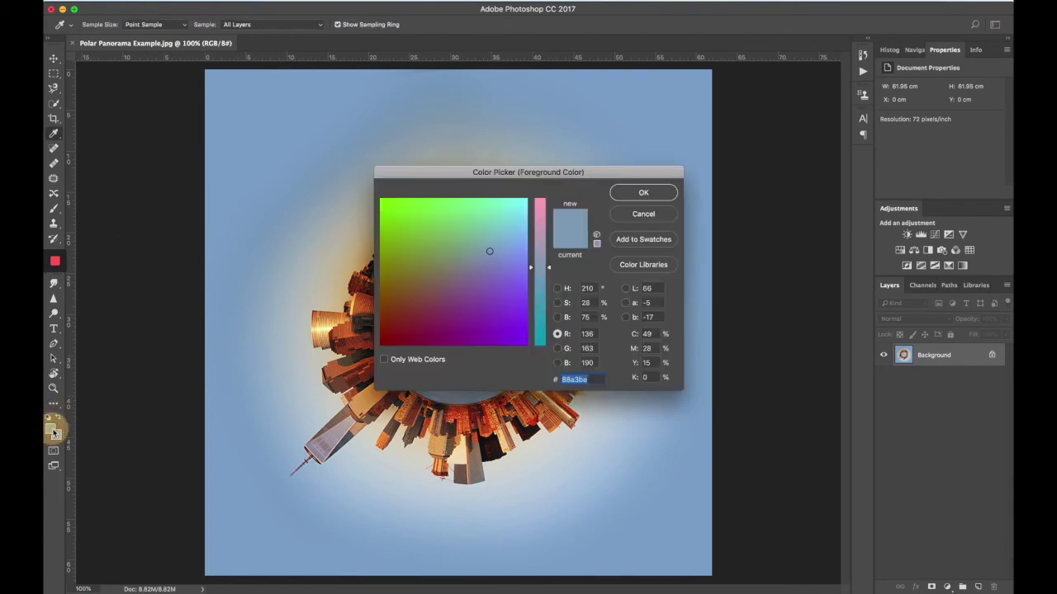
click(334, 295)
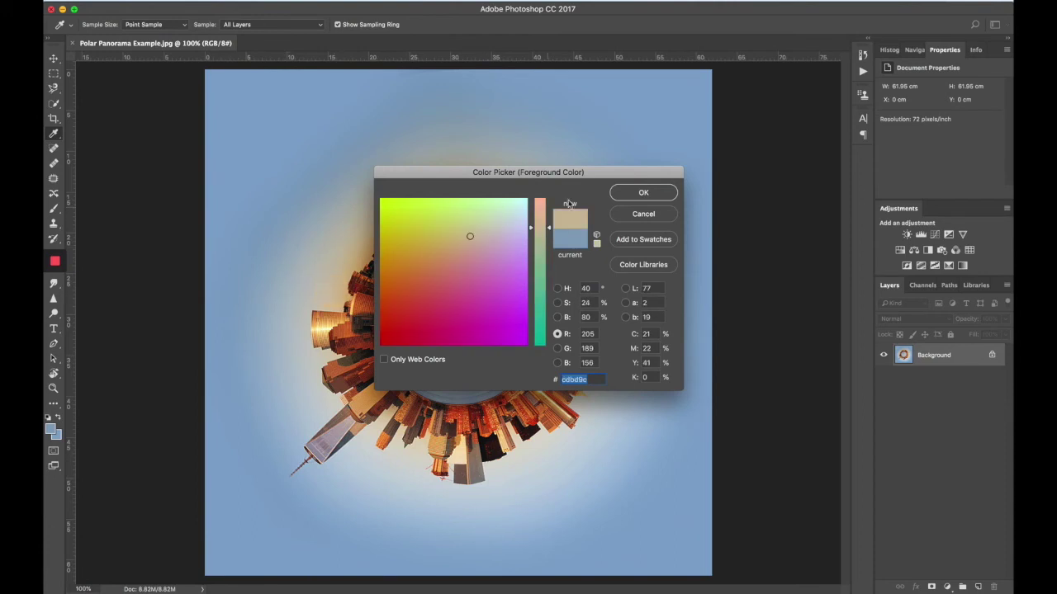
click(636, 193)
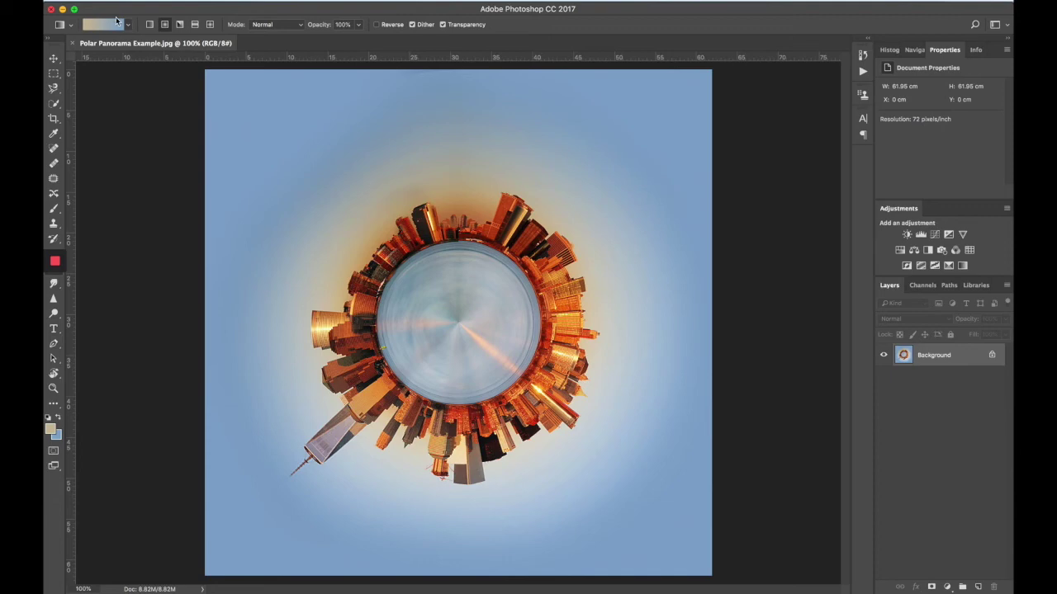
click(58, 418)
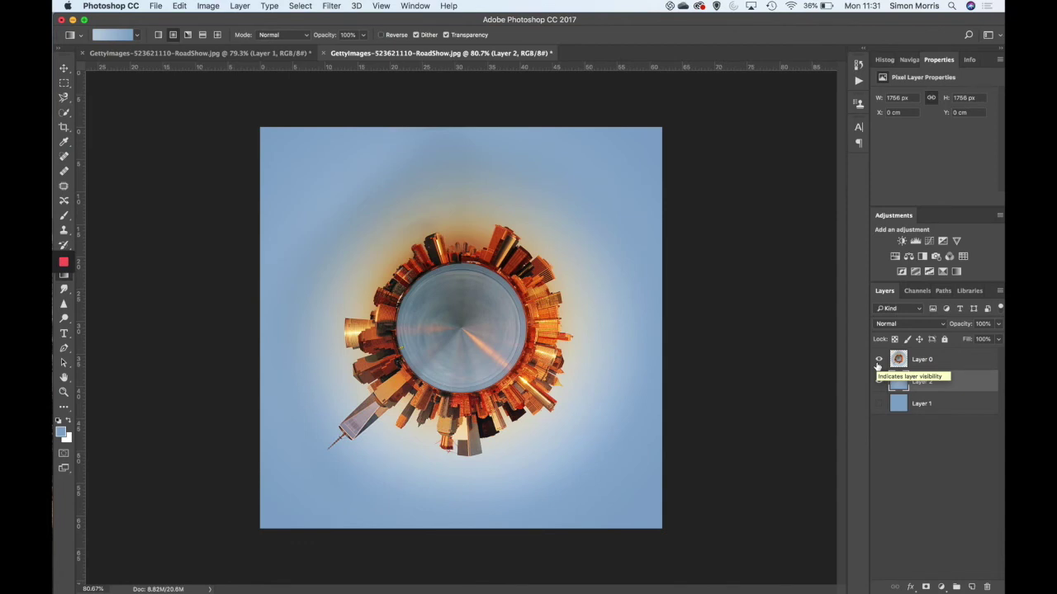
Step: In the layered planet document, hide the gradient Layer 2, show the flat blue Layer 1, and select Layer 0
click(879, 380)
click(879, 403)
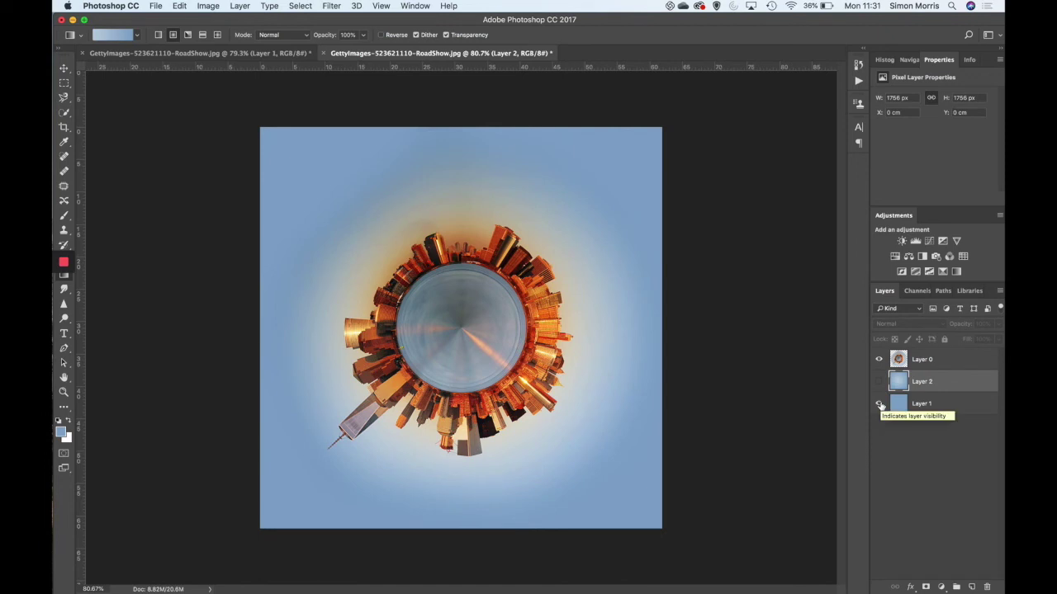
click(902, 361)
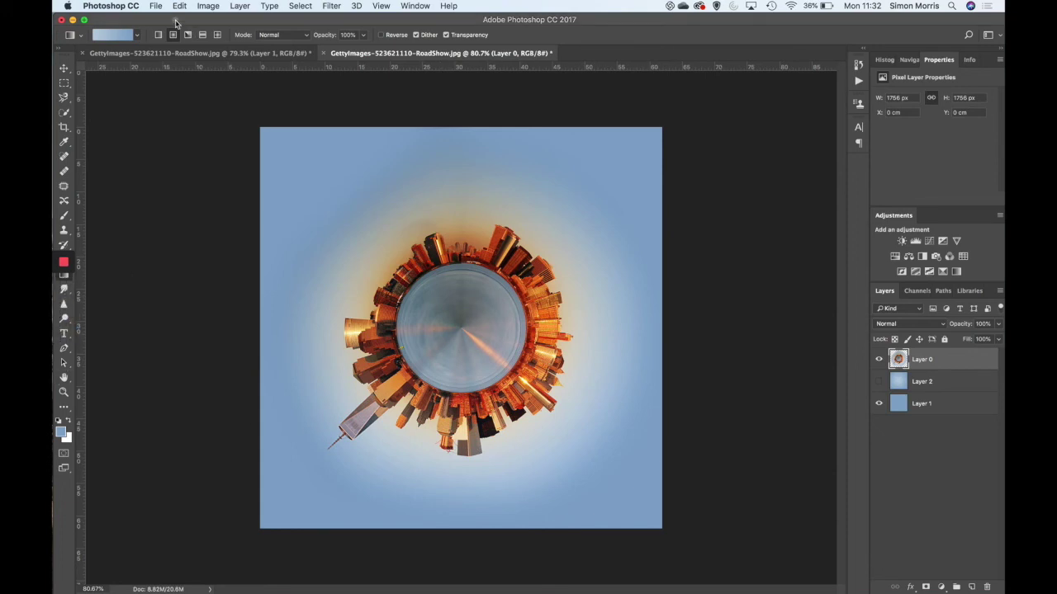
Step: Lighten the water disc at the planet's centre on Layer 0 using a 200 px Dodge brush, Midtones range, 100% exposure
drag(206, 18, 247, 19)
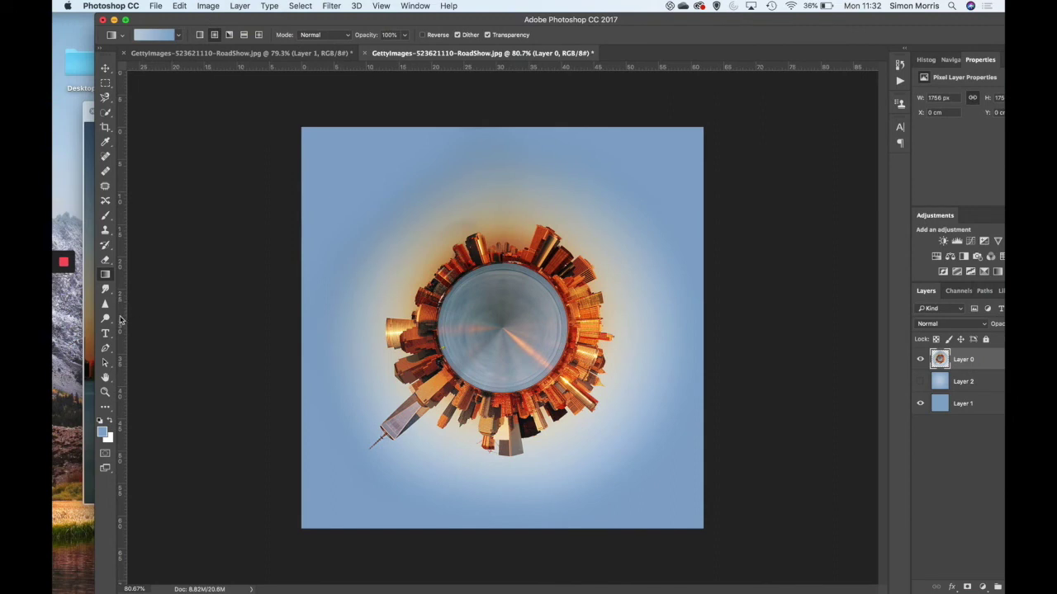
click(107, 322)
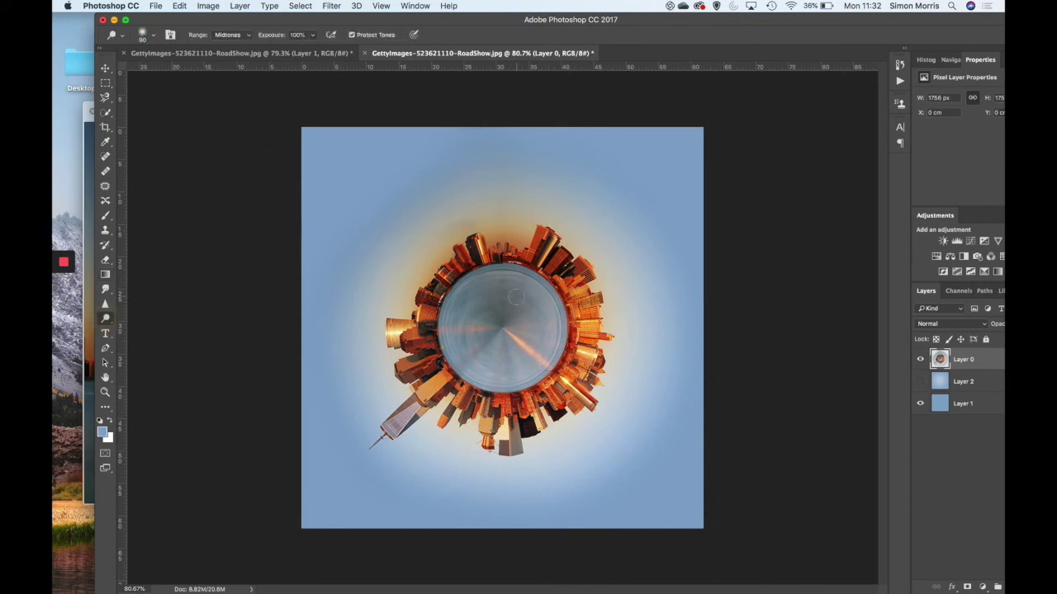
key(bracketright)
key(bracketright)
key(bracketright)
key(bracketright)
key(bracketright)
mouse_move(511, 297)
mouse_down()
mouse_move(495, 312)
mouse_move(521, 378)
mouse_up()
mouse_move(496, 285)
mouse_down()
mouse_move(468, 311)
mouse_move(470, 352)
mouse_move(530, 304)
mouse_move(516, 285)
mouse_move(537, 339)
mouse_move(490, 362)
mouse_move(470, 355)
mouse_move(510, 300)
mouse_move(484, 292)
mouse_move(468, 317)
mouse_up()
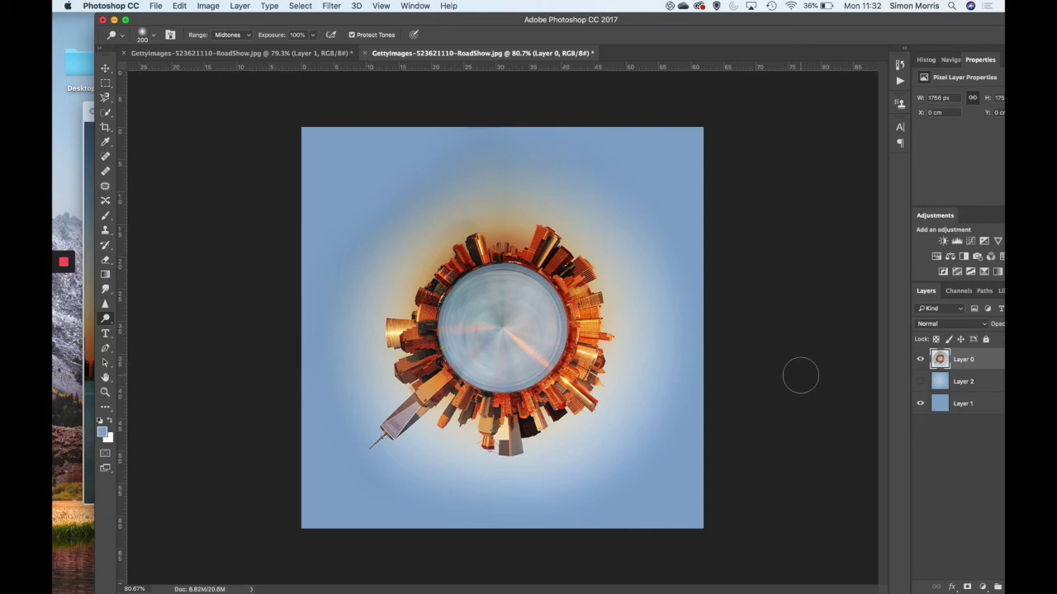
Step: Uncover the original skyline panorama on the desktop, examine its sky and water, and bring the tiny planet document back into view
drag(371, 20, 334, 507)
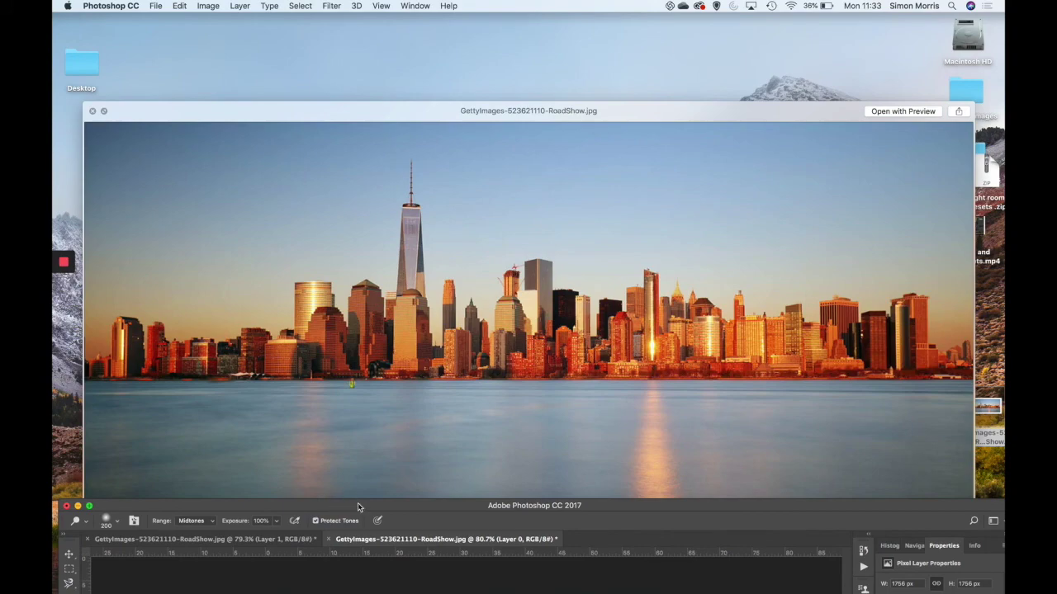
drag(358, 503, 405, 505)
click(455, 418)
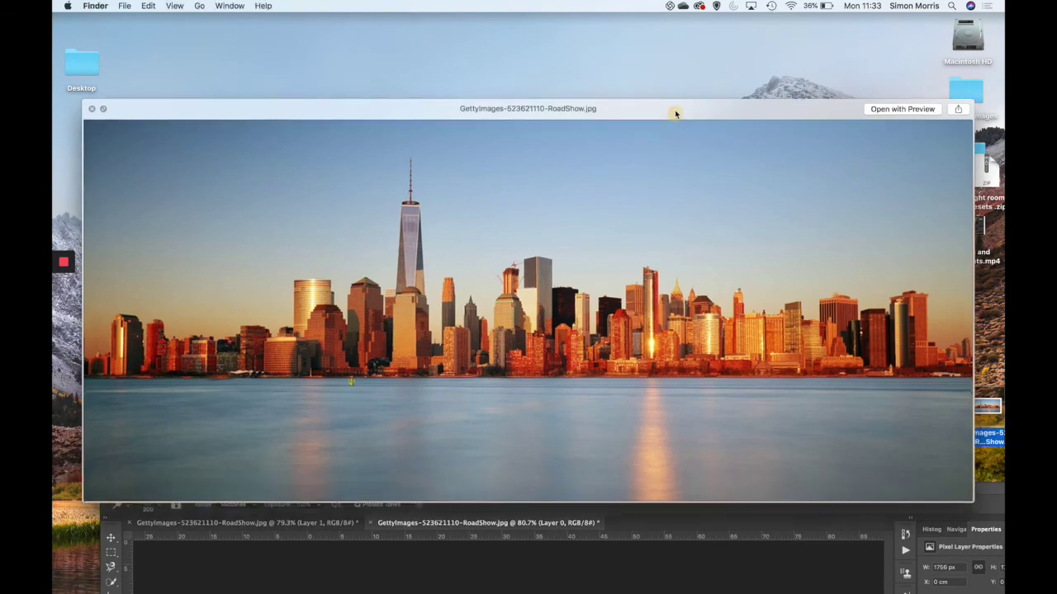
drag(676, 117, 675, 47)
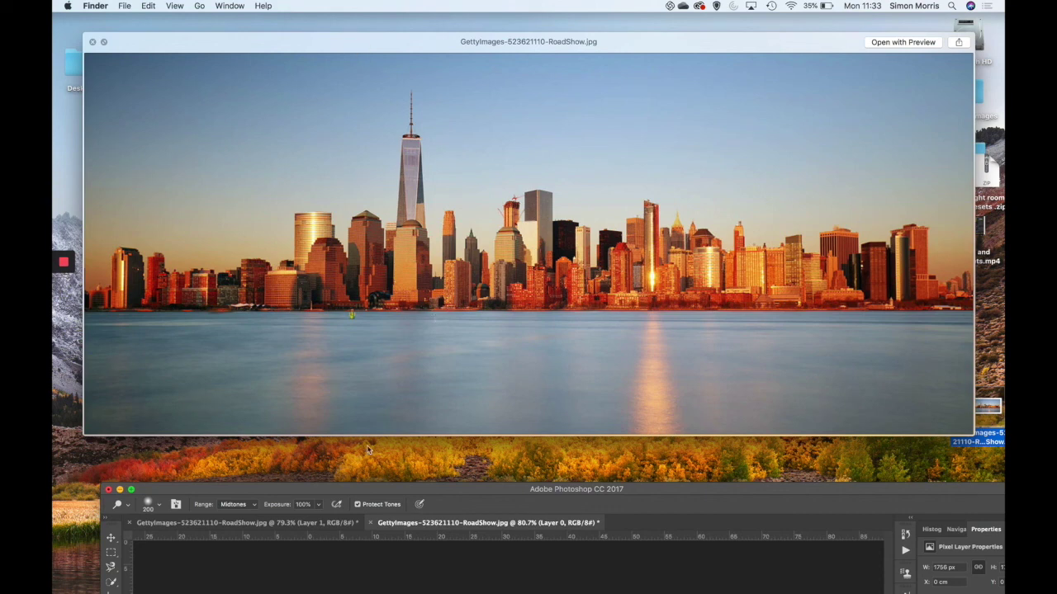
drag(506, 489, 463, 17)
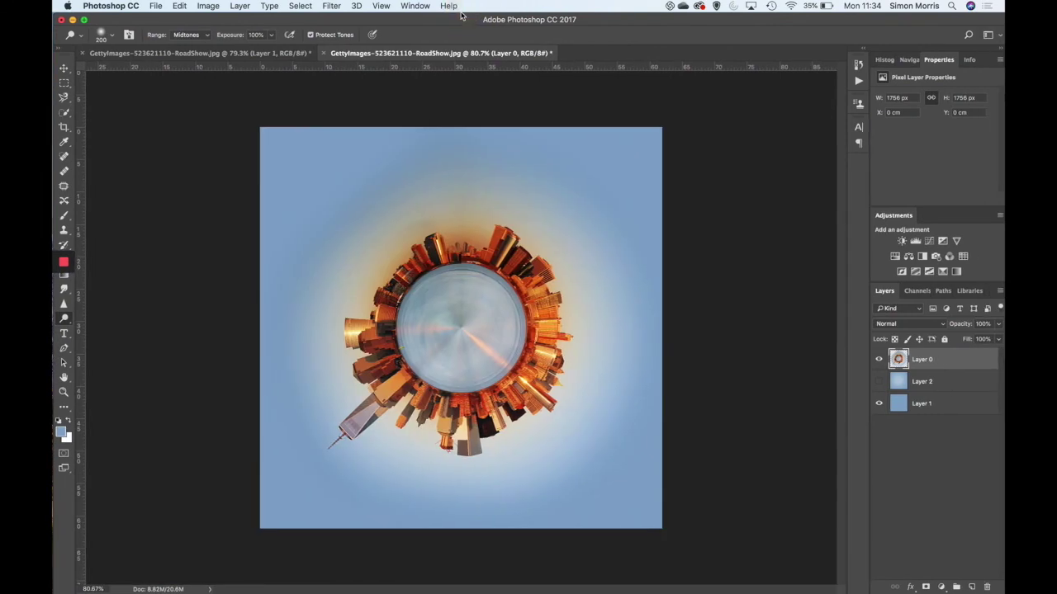